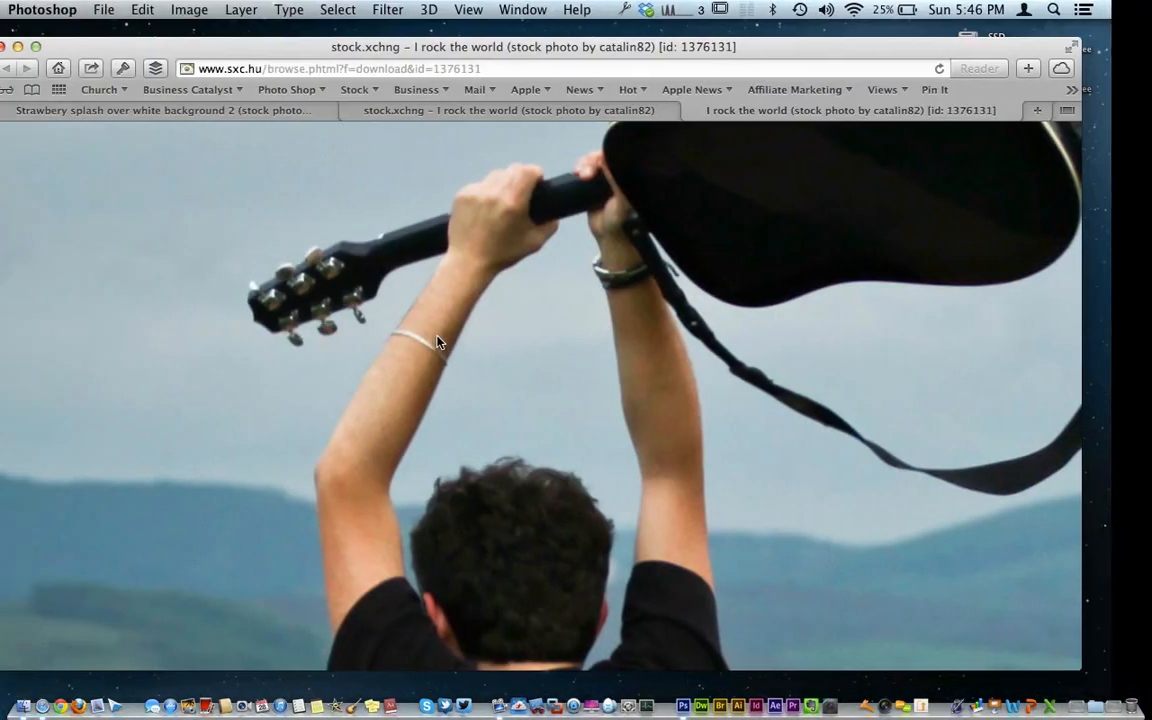
- Open the guitar photo from the web browser in Photoshop and enlarge its document window
left_click_drag(428, 335, 678, 708)
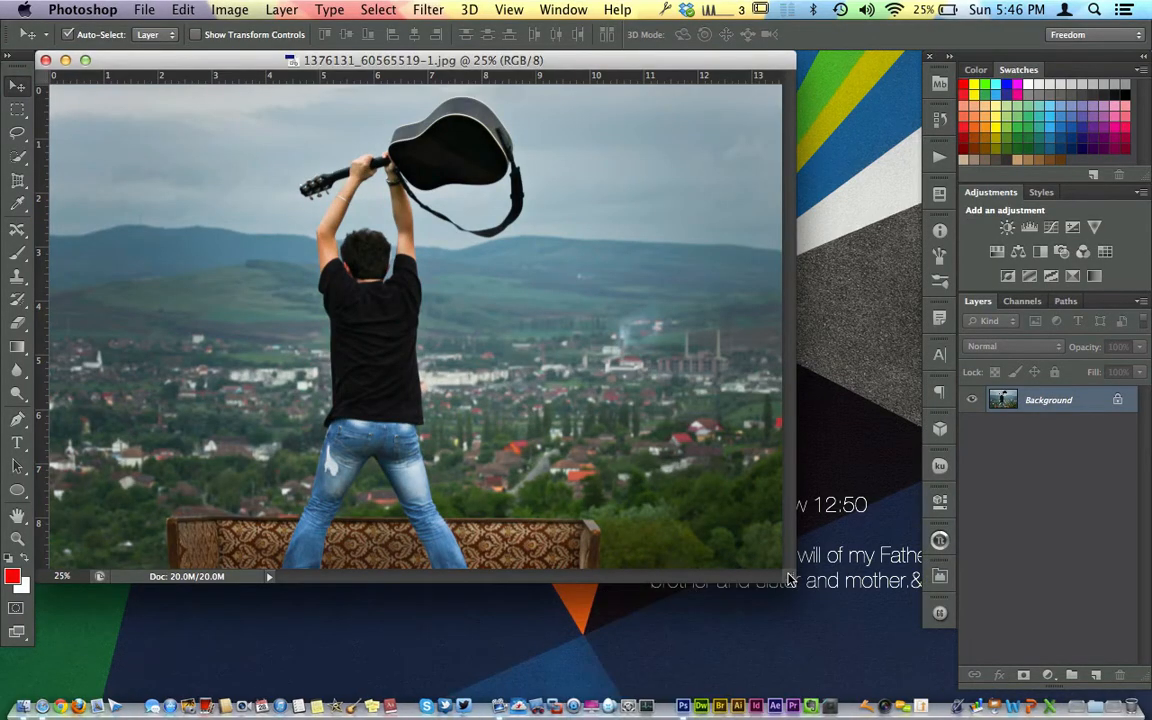
left_click_drag(790, 580, 857, 614)
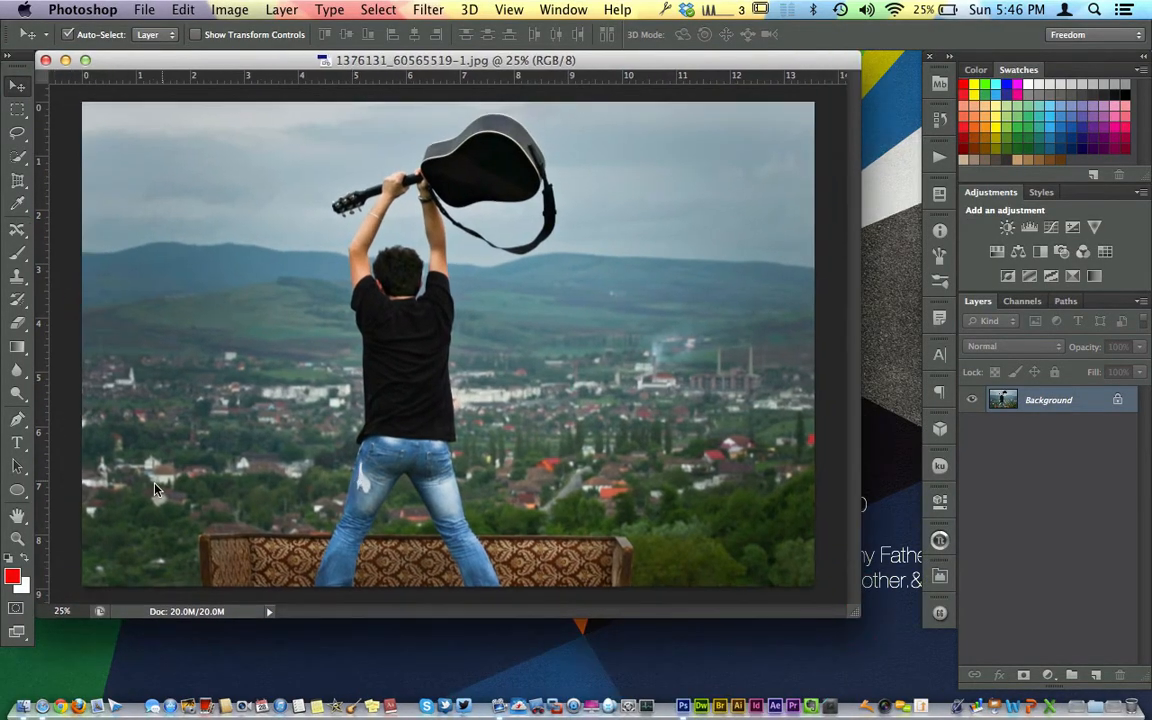
- Draw a winding Pen tool path in Path mode from the man's lower left leg up across the jeans to the bottom of his shirt
left_click(20, 420)
left_click(72, 416)
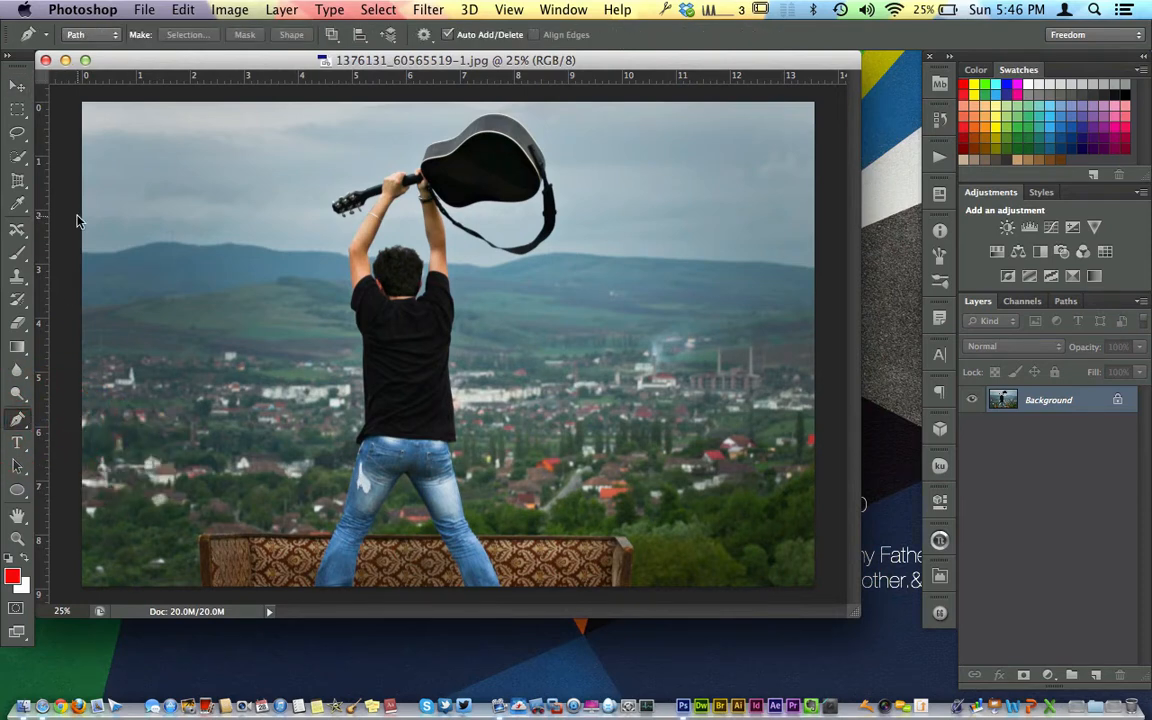
left_click(92, 36)
left_click(84, 37)
key("super+equal")
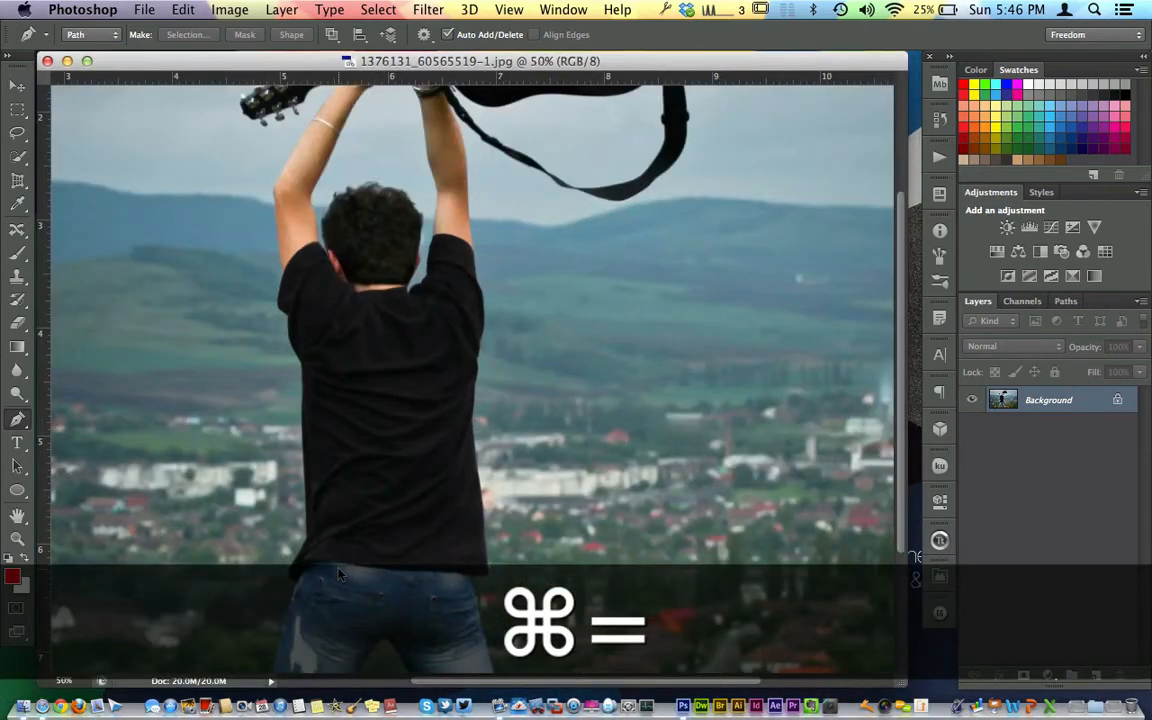
key("super+equal")
left_click(392, 656)
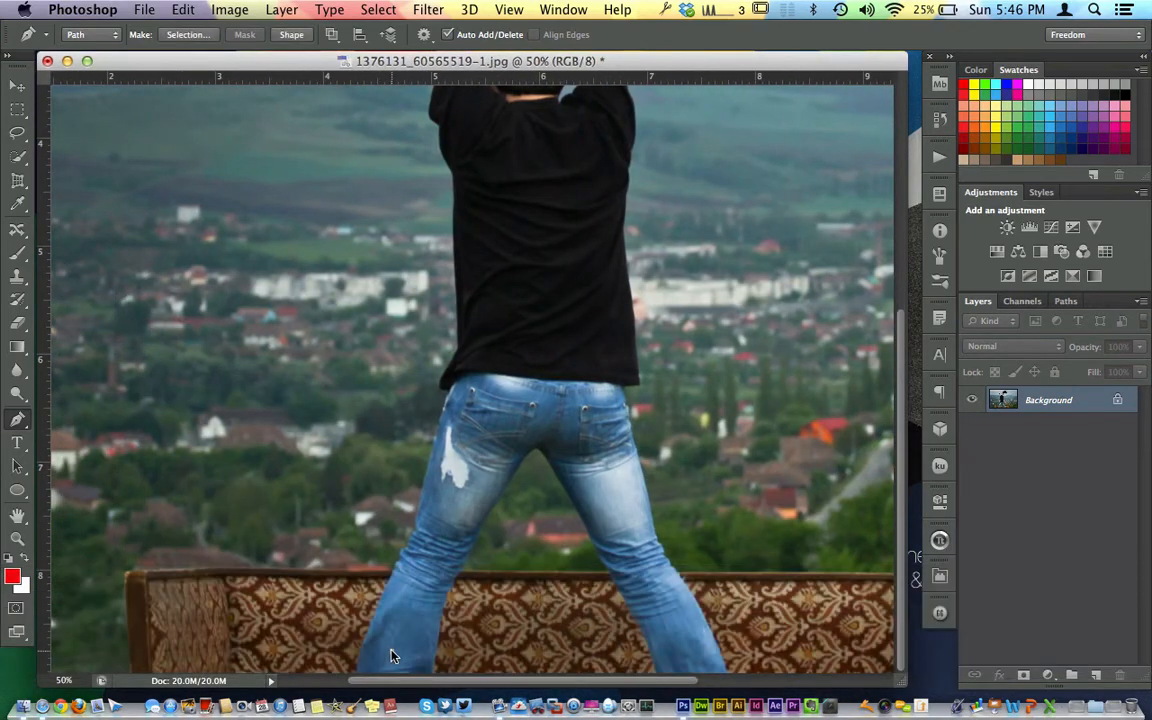
left_click_drag(414, 583, 565, 605)
left_click(442, 513)
left_click_drag(461, 460, 637, 506)
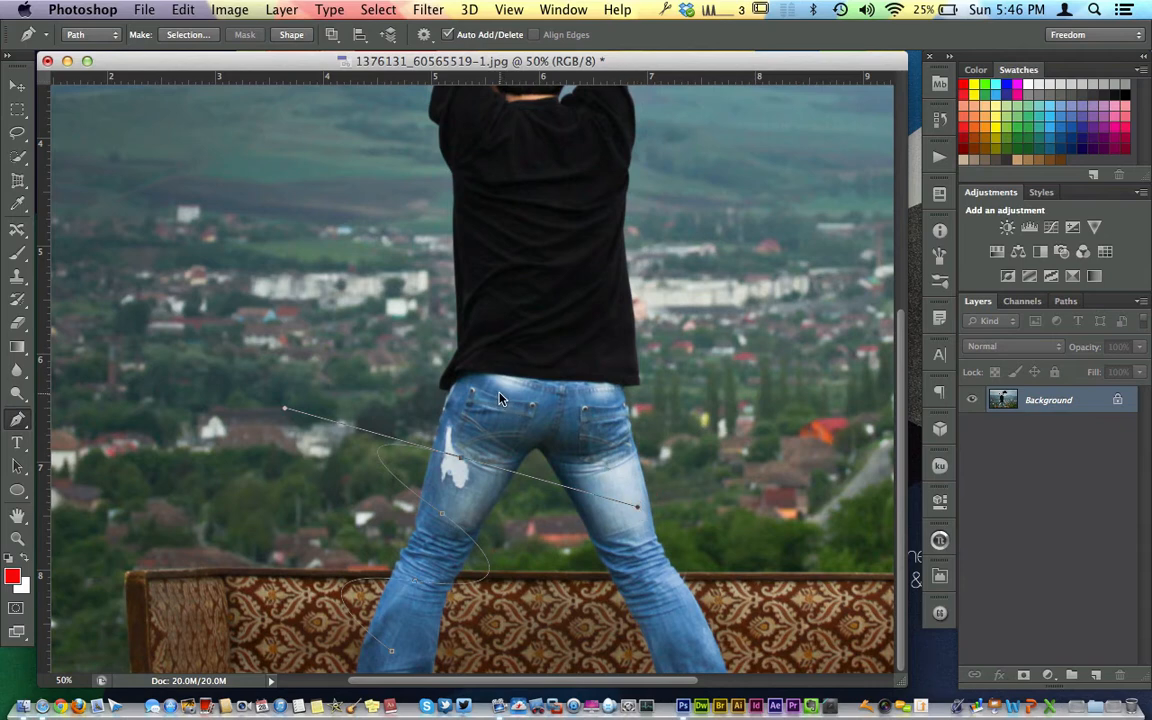
left_click(500, 399)
left_click_drag(528, 320, 754, 371)
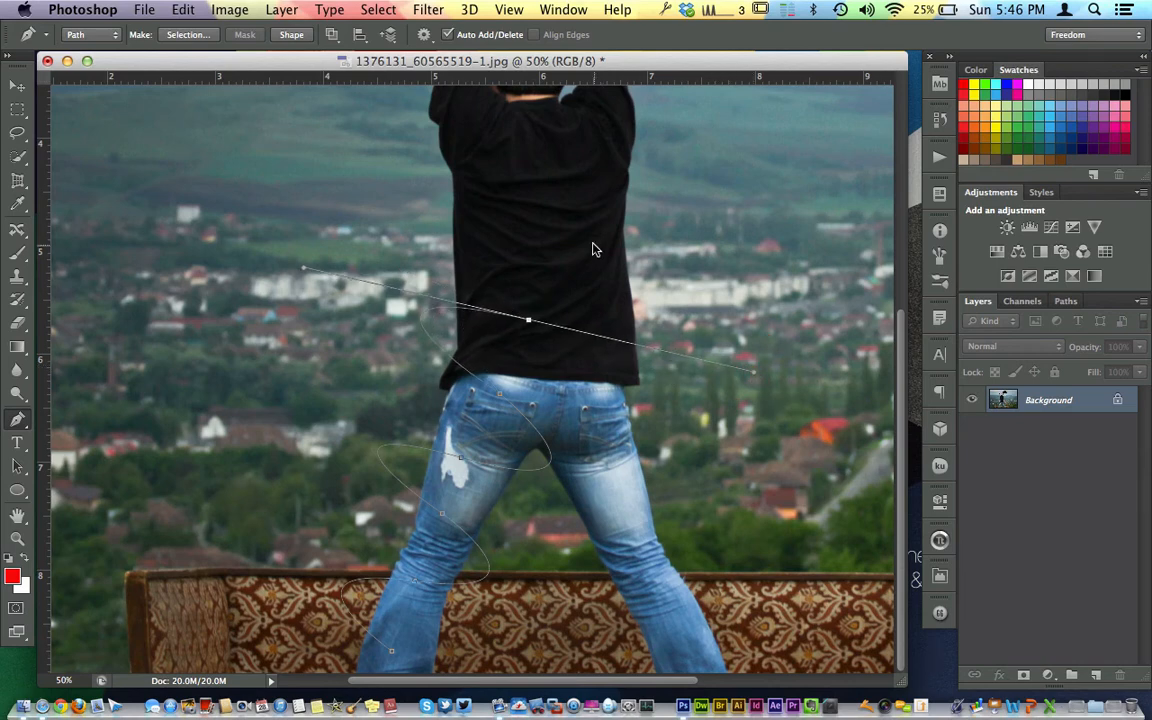
left_click(570, 228)
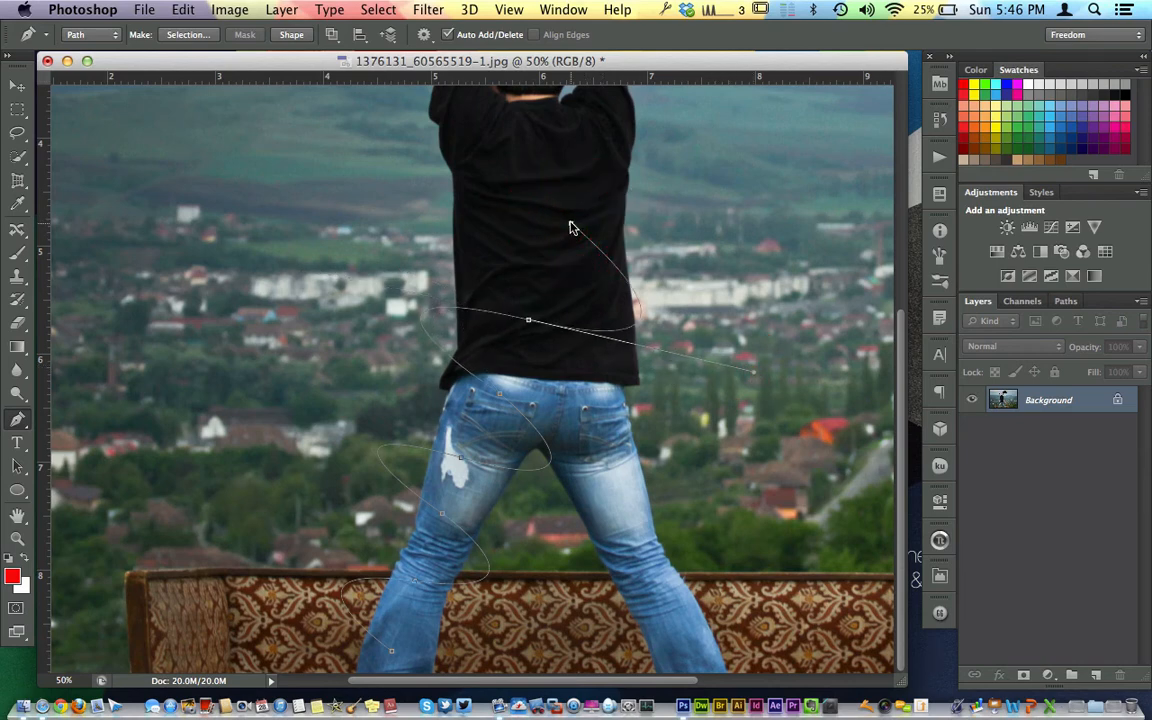
left_click_drag(576, 134, 800, 202)
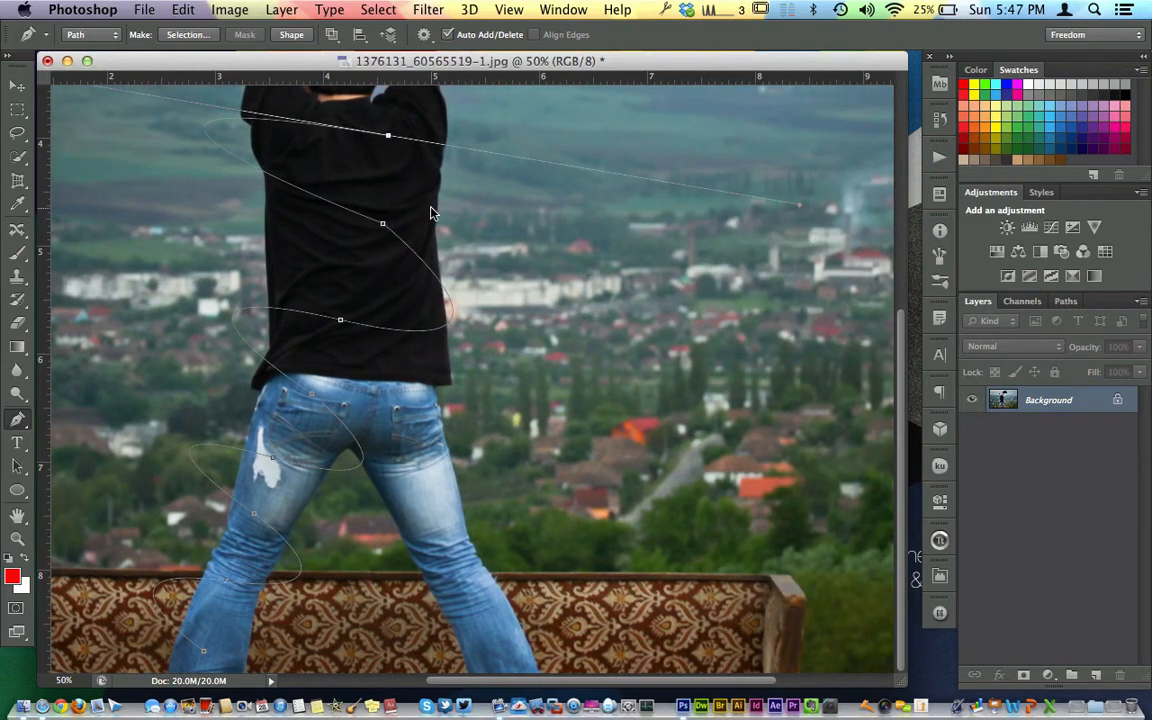
scroll(430, 212, "up", 3)
key("super+z")
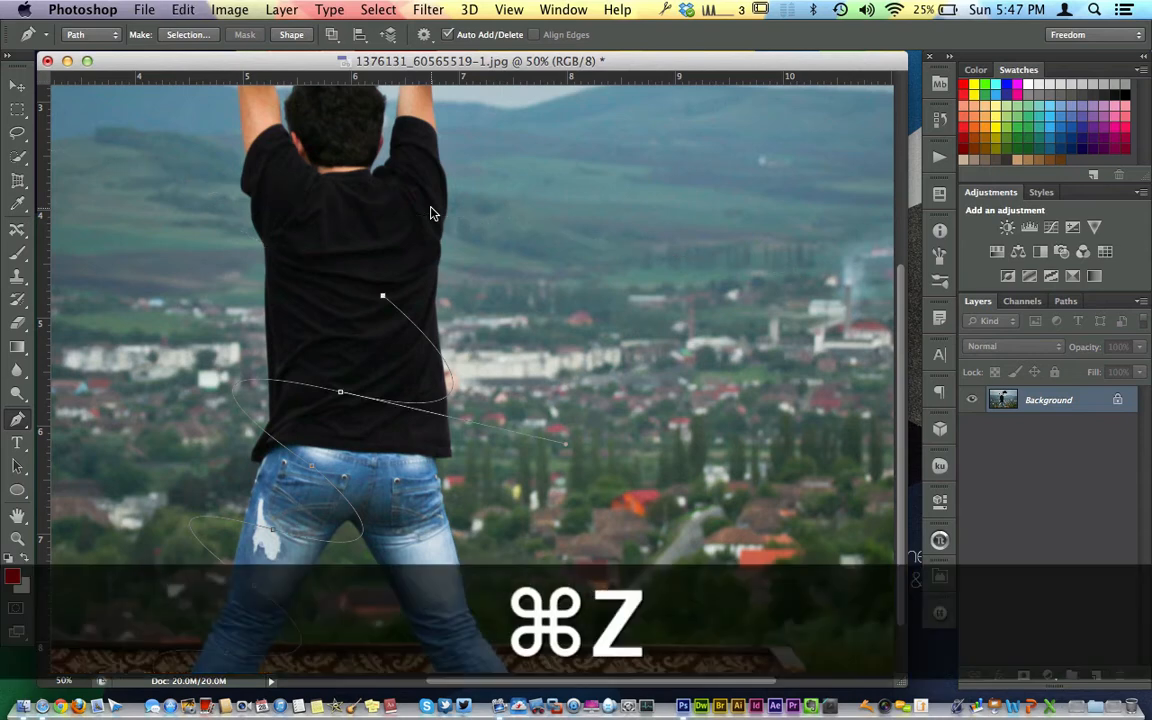
key("super+alt+z")
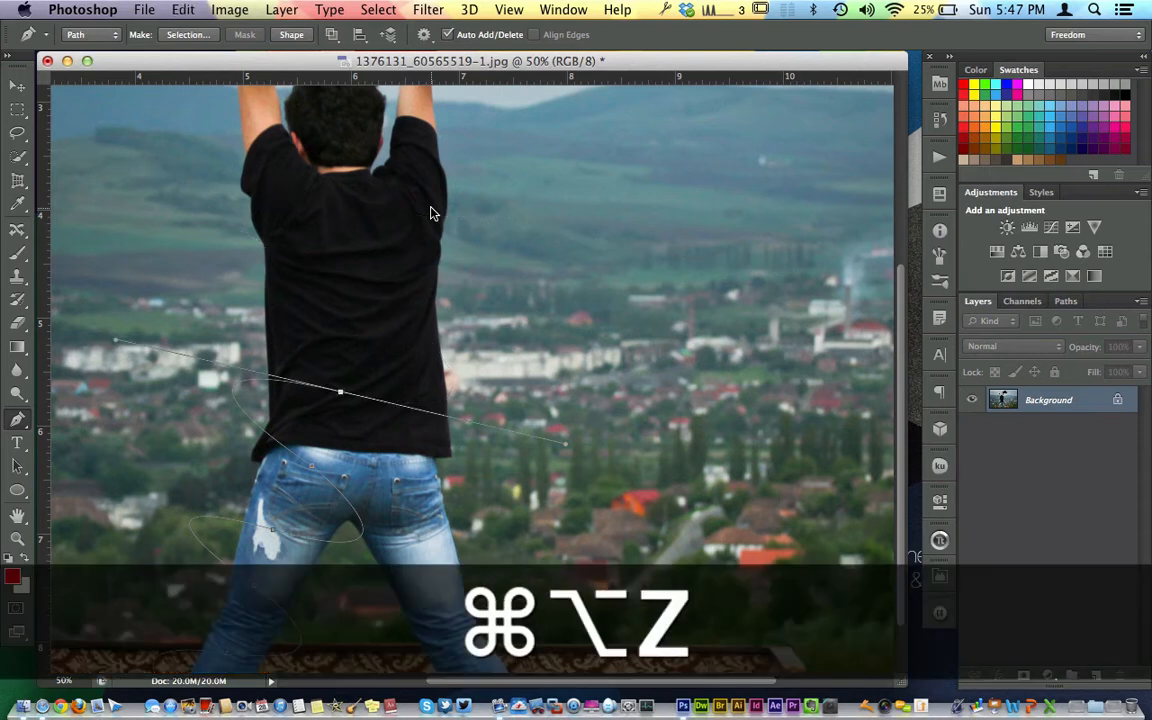
- Continue the winding path with wide curves across the middle of the shirt and the shoulders, ending at the man's head
left_click_drag(362, 300, 160, 268)
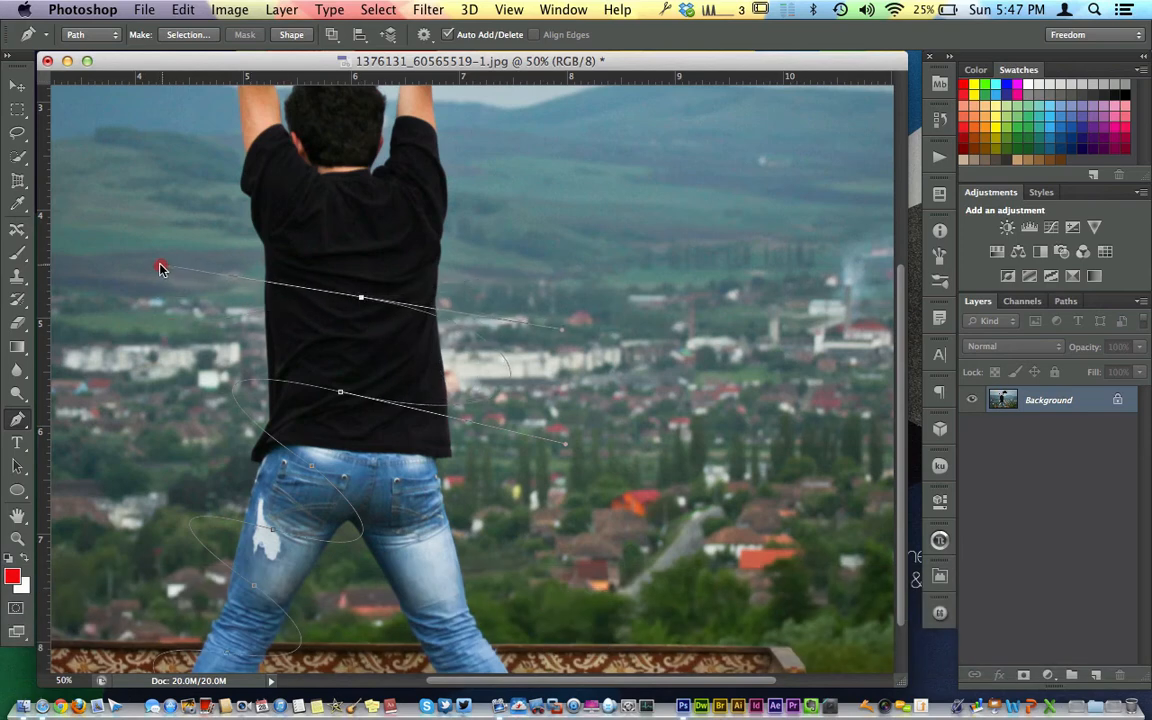
left_click(380, 187)
left_click_drag(380, 187, 620, 213)
scroll(385, 185, "up", 5)
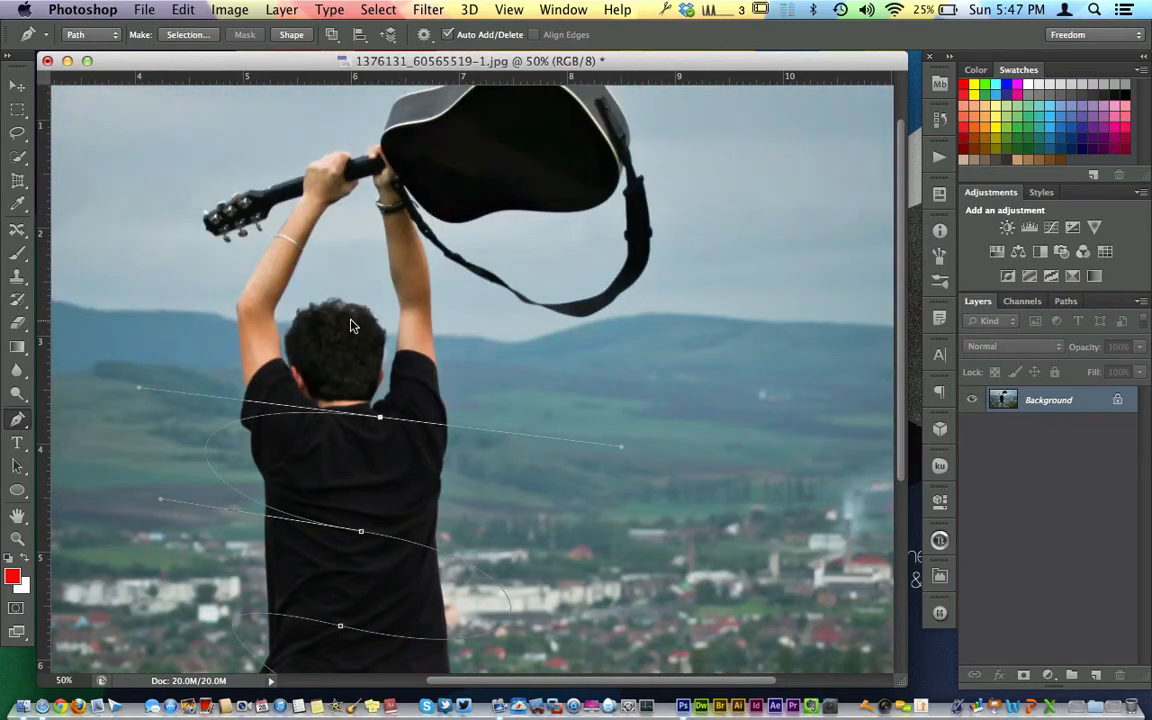
left_click(347, 324)
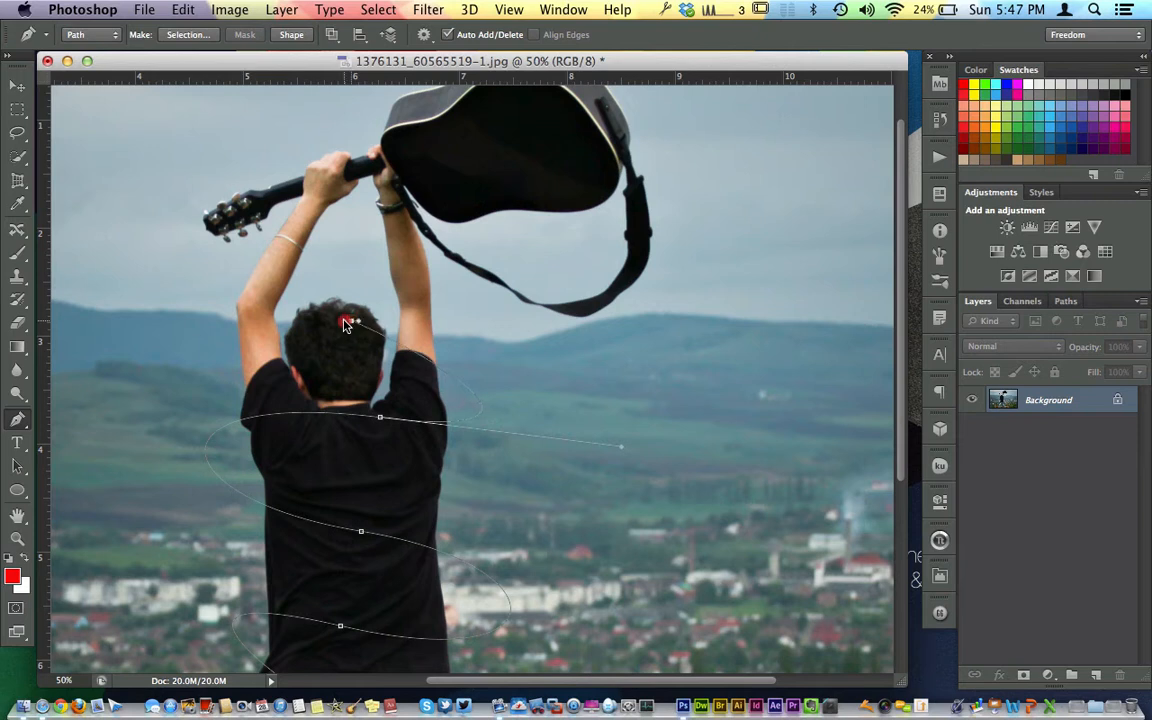
left_click_drag(344, 325, 266, 316)
scroll(266, 318, "down", 5)
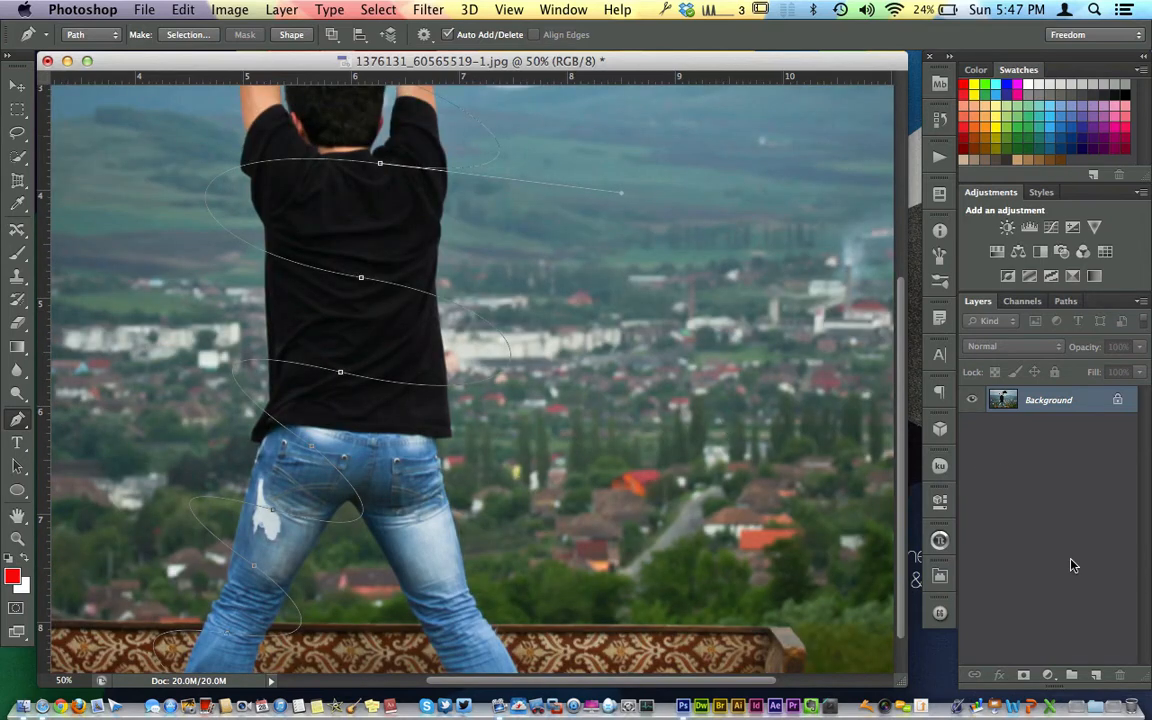
- Add a new empty layer above the photo and open the brush presets of the Brush tool
left_click(1094, 672)
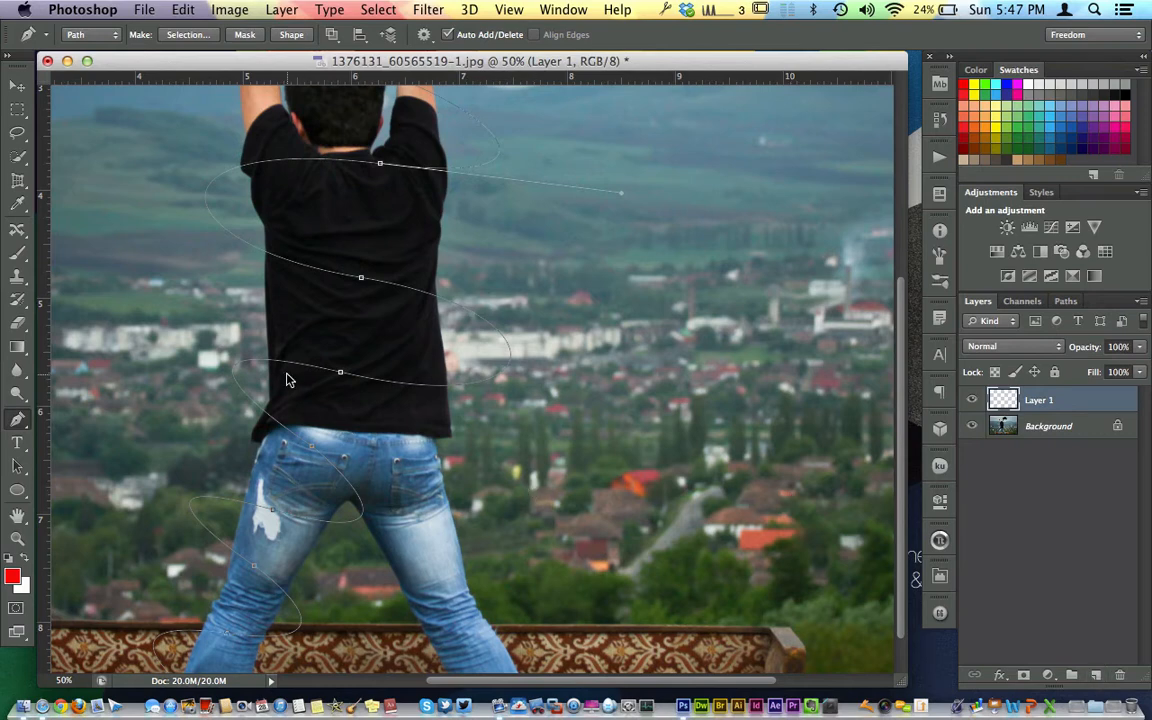
key("b")
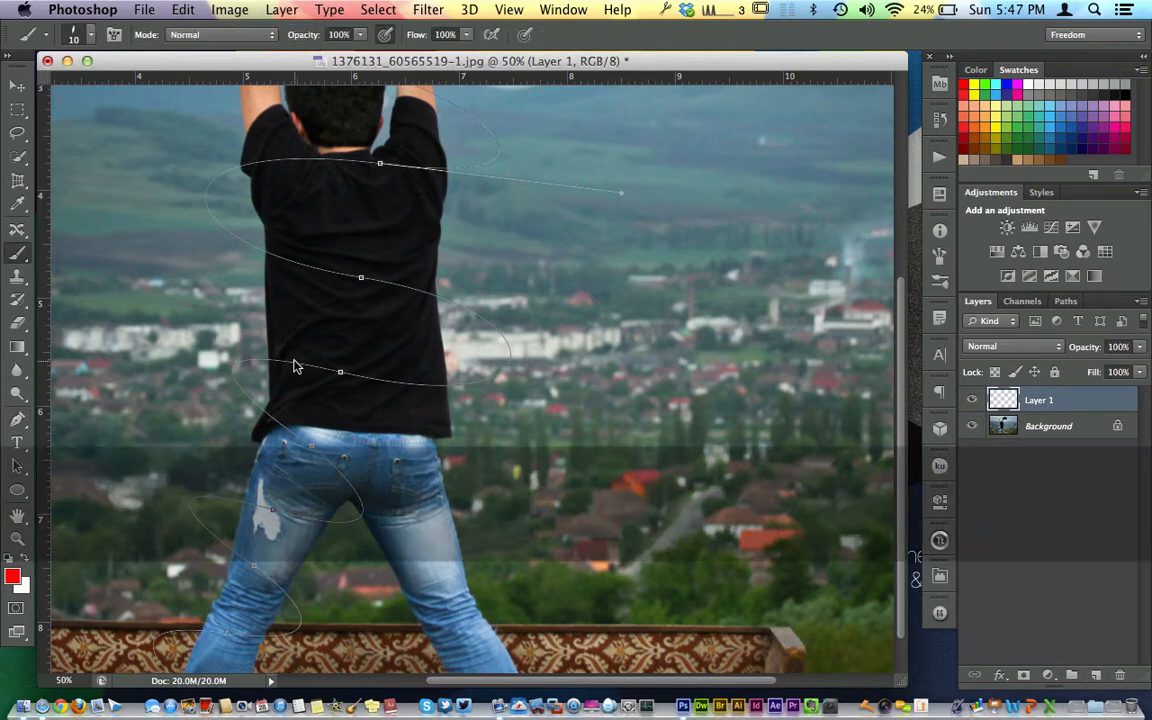
right_click(294, 366)
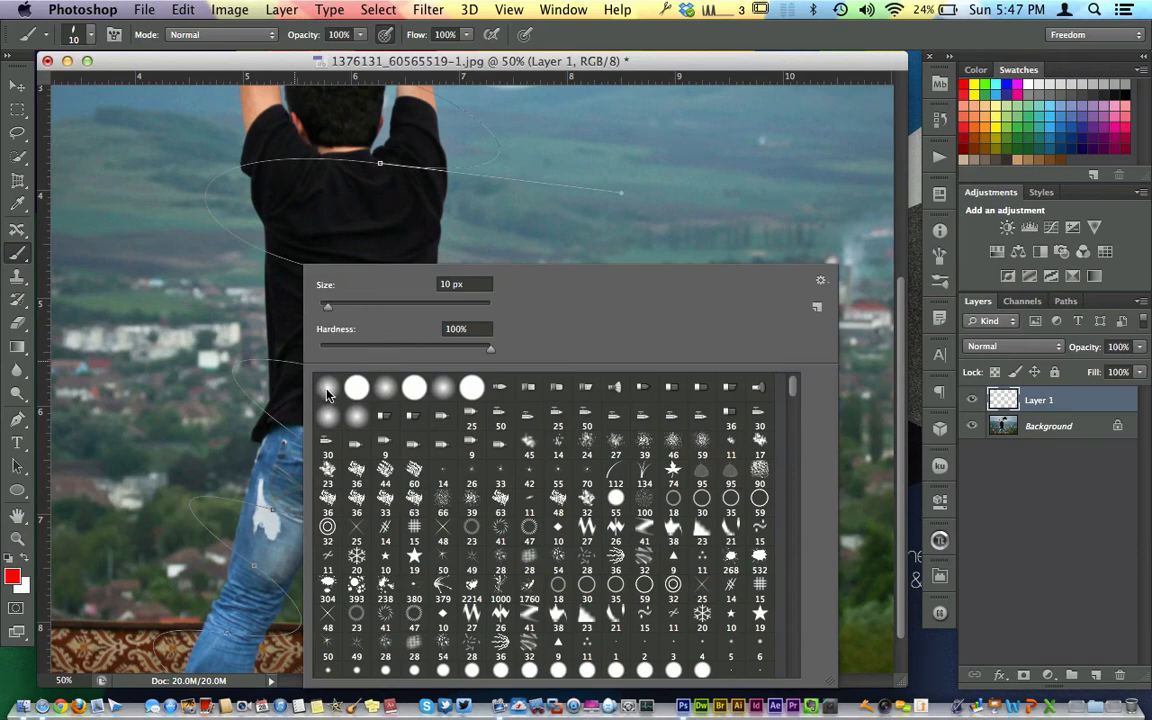
- Choose the hard round brush and set its size to 6 px
scroll(401, 493, "down", 10)
scroll(401, 493, "up", 10)
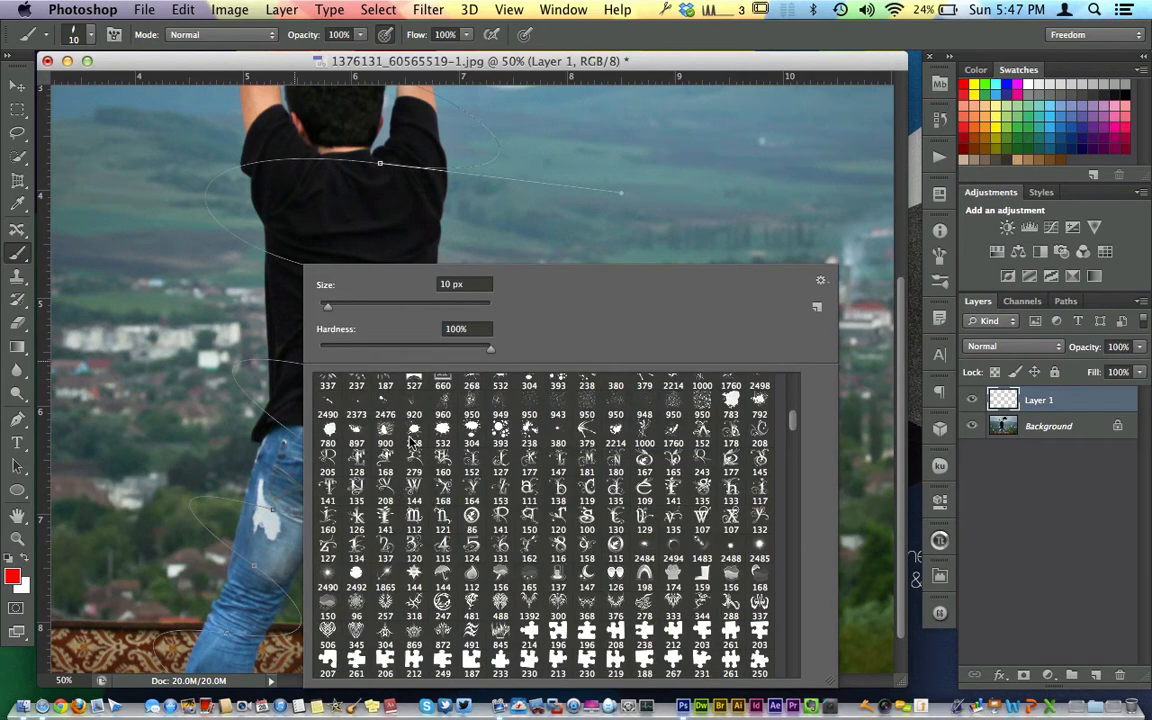
left_click(356, 387)
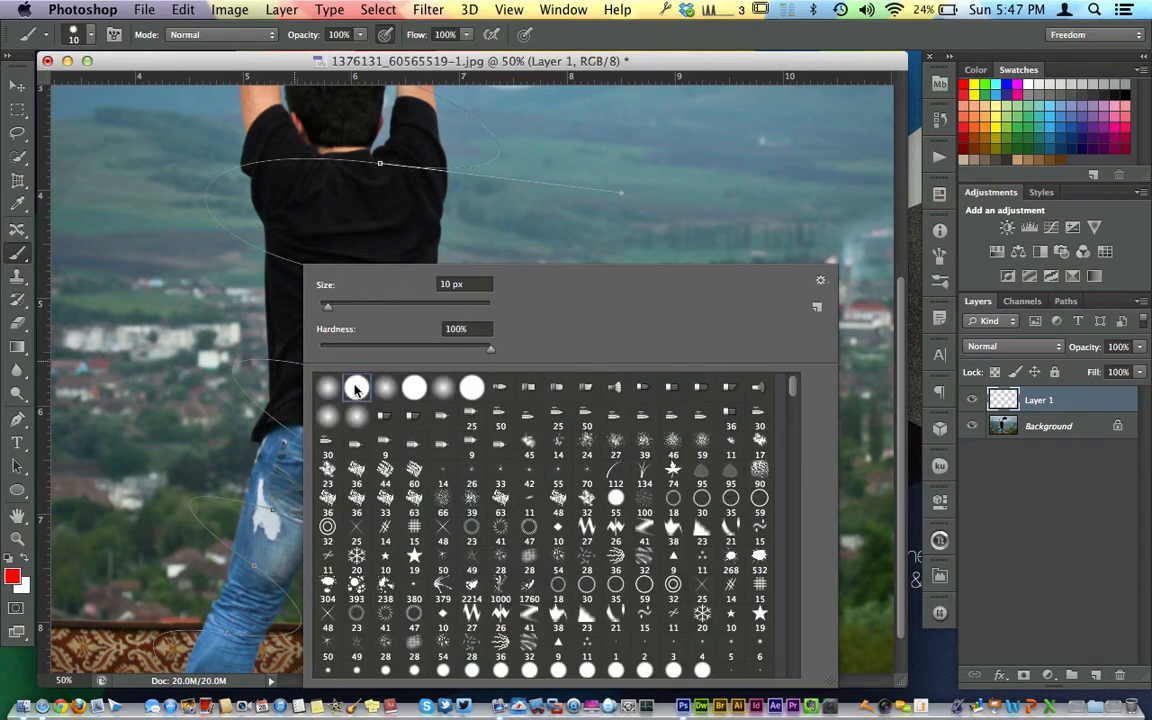
left_click_drag(327, 311, 323, 309)
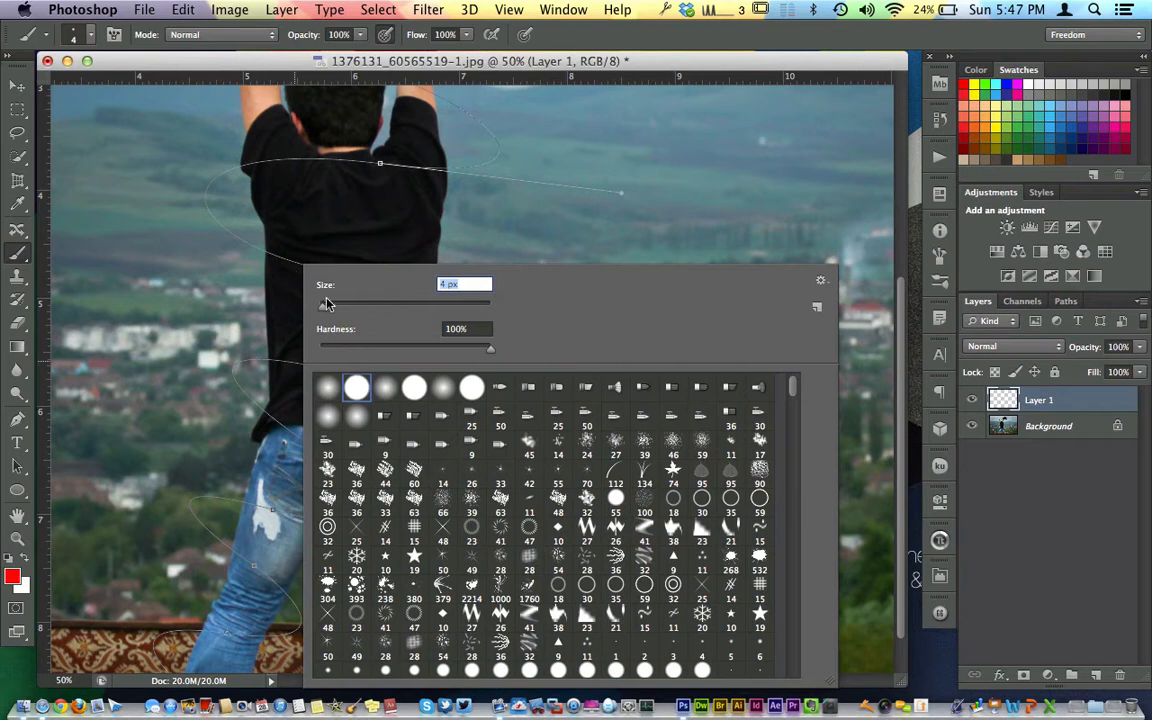
left_click(375, 309)
left_click_drag(374, 309, 323, 309)
- Select the slanted elliptical size 10 brush near the end of the brush presets
scroll(512, 458, "down", 15)
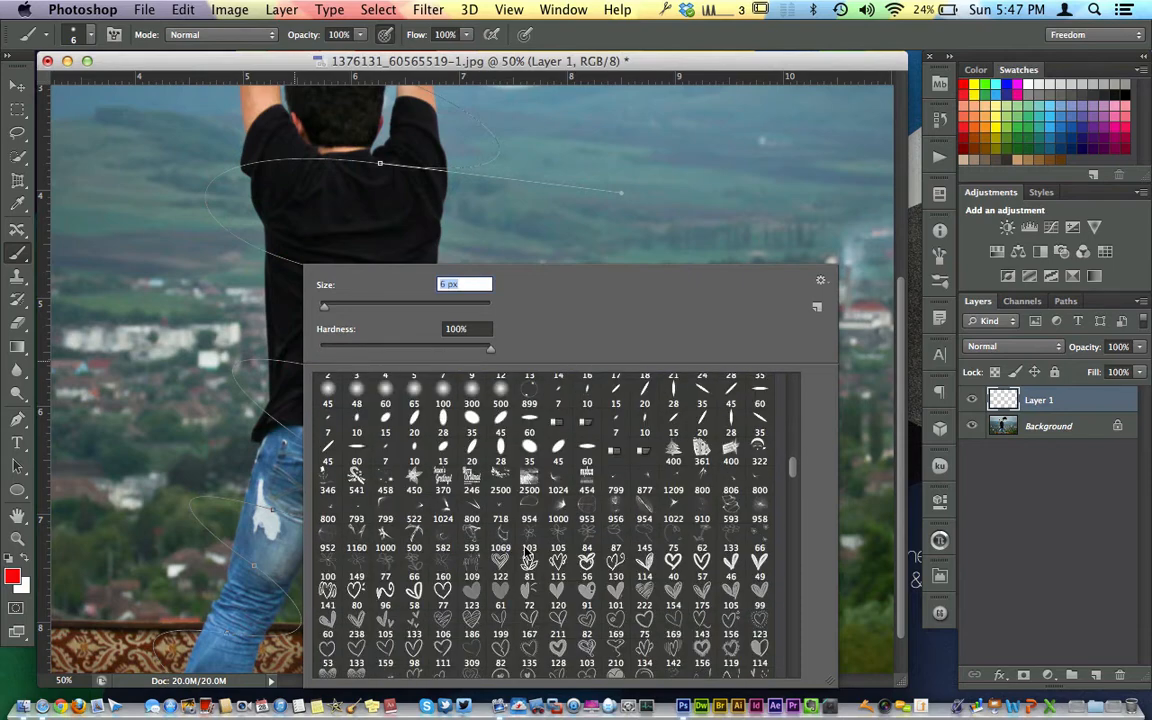
scroll(527, 551, "down", 5)
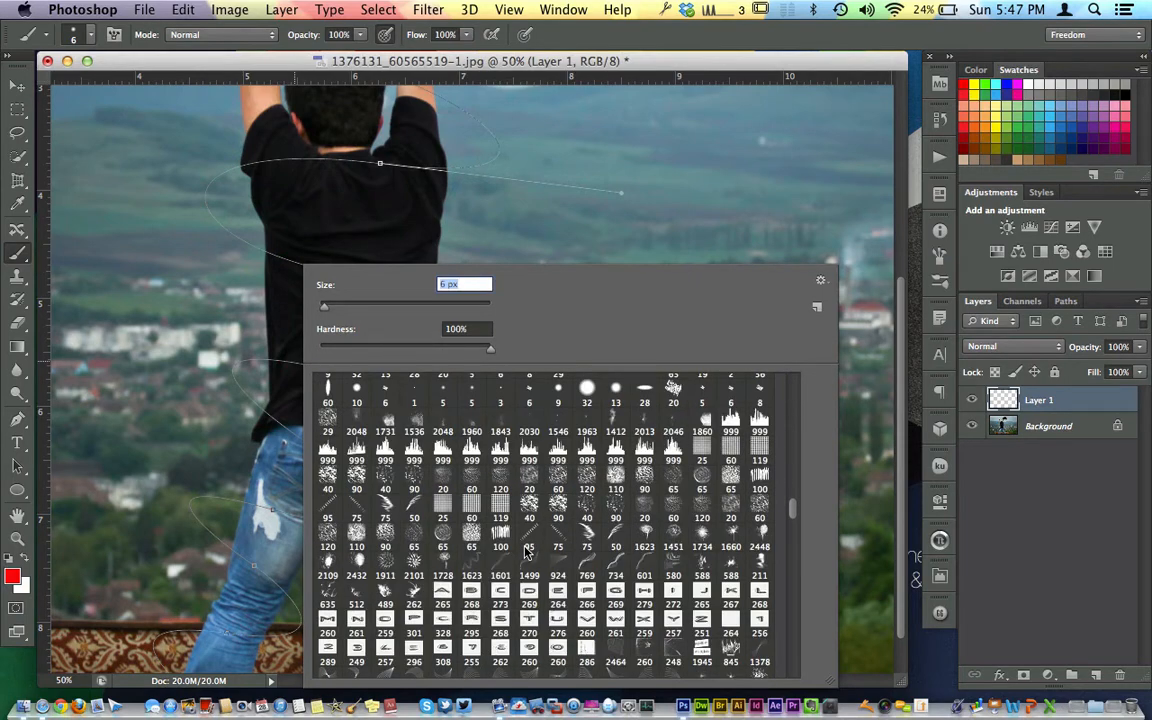
scroll(527, 551, "down", 5)
scroll(527, 555, "down", 10)
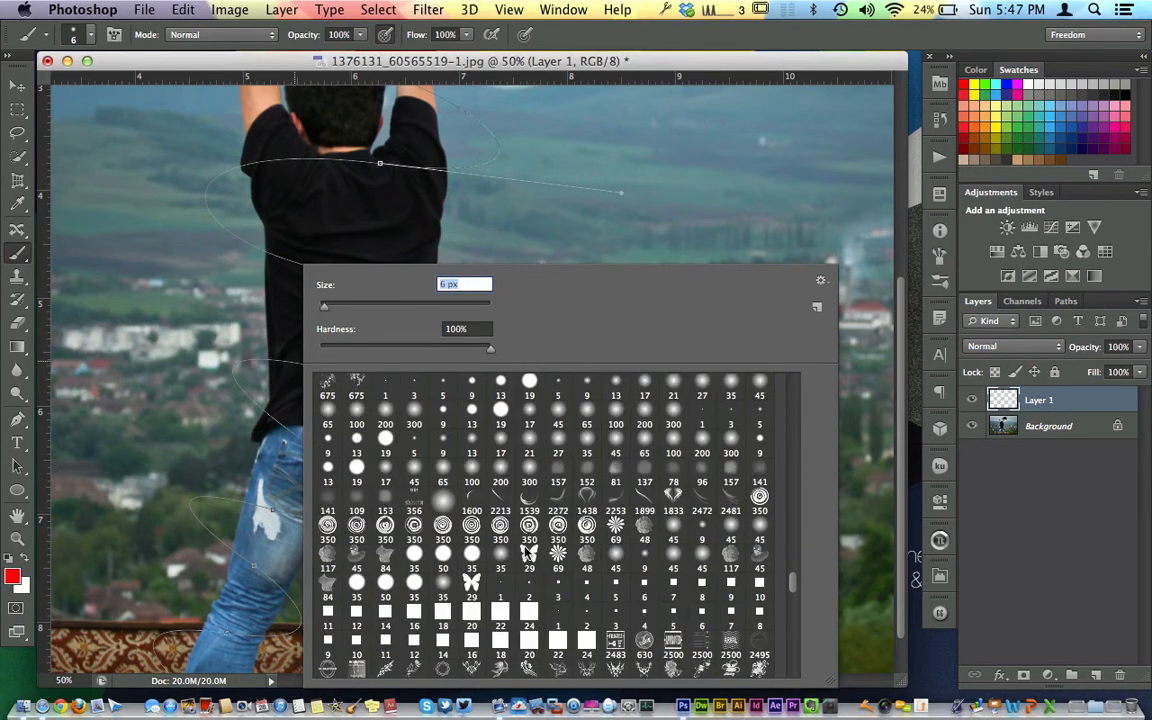
scroll(525, 588, "down", 5)
scroll(525, 590, "down", 15)
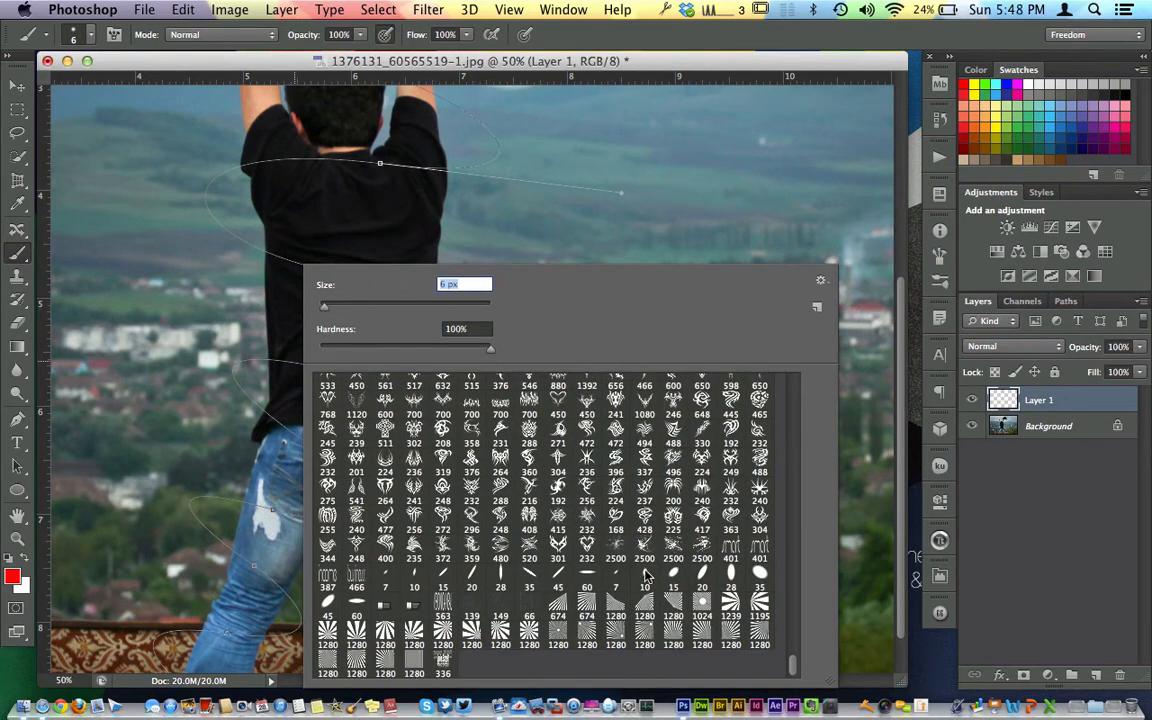
left_click(412, 574)
key("Return")
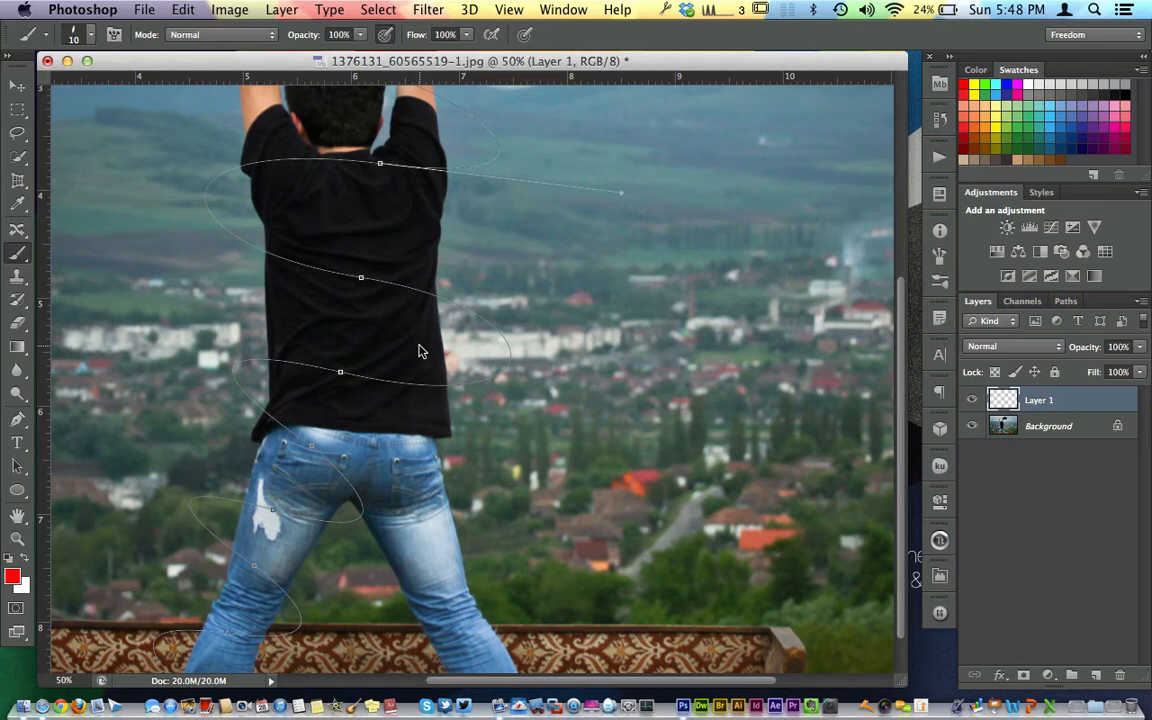
- Stroke the winding path in red with the Brush and Simulate Pressure enabled, and dismiss the path
key("p")
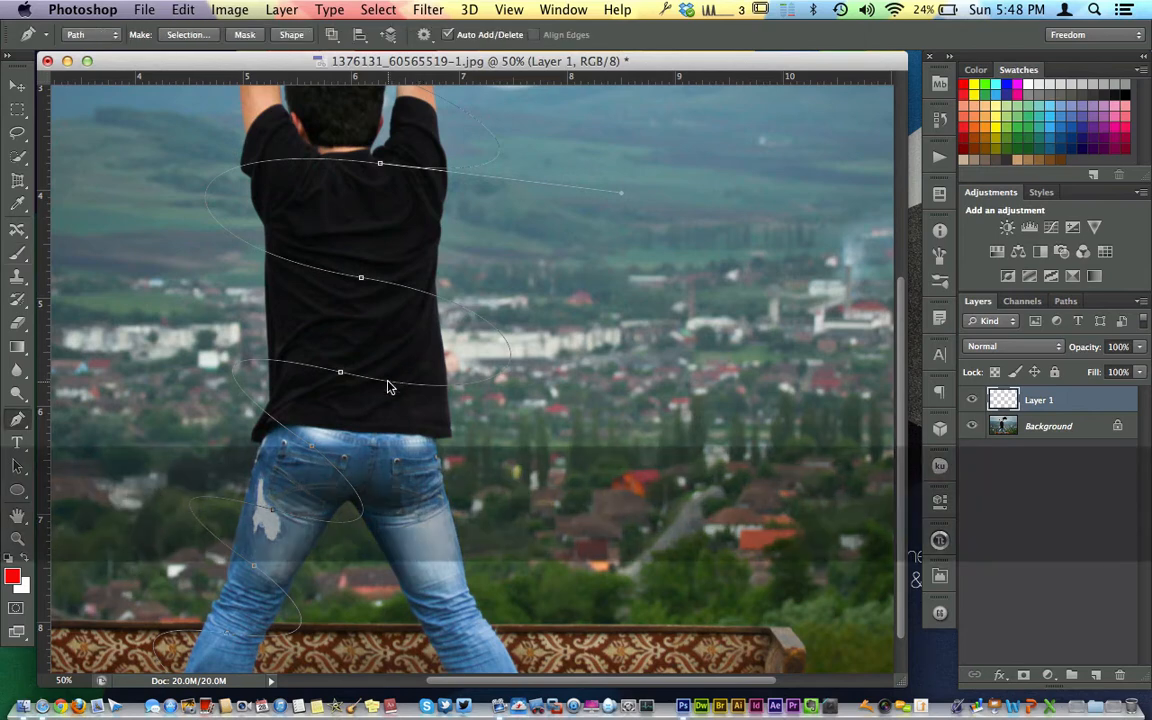
right_click(389, 383)
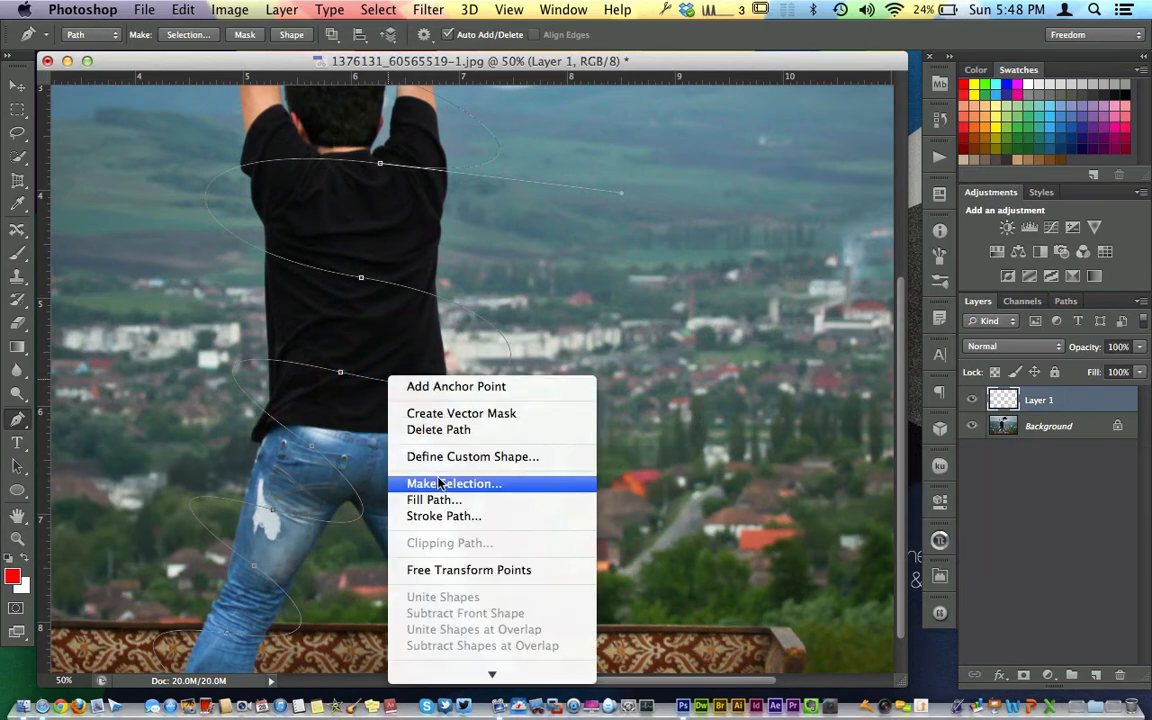
left_click(438, 516)
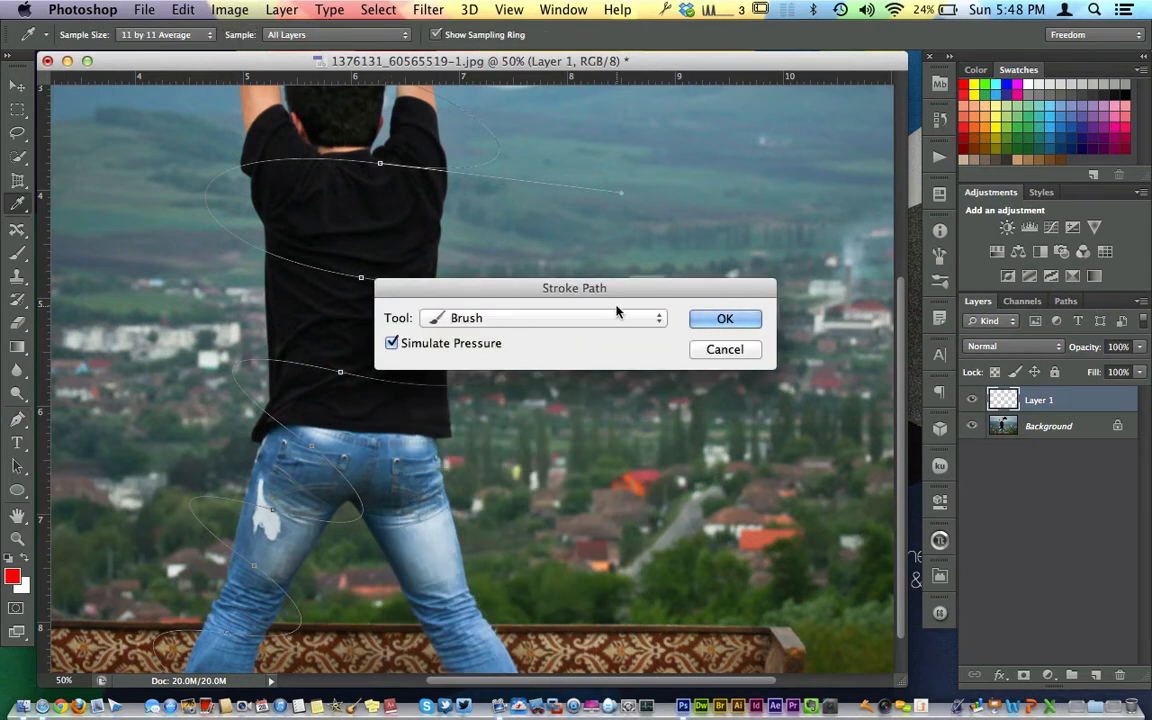
left_click(725, 319)
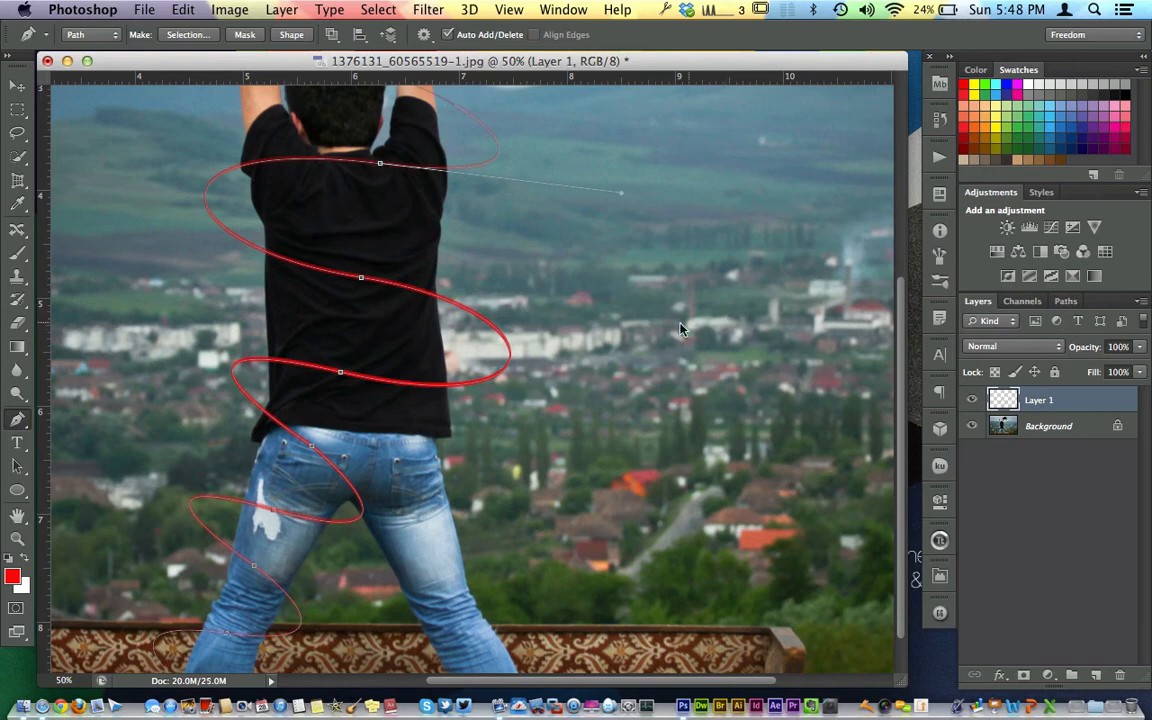
key("Return")
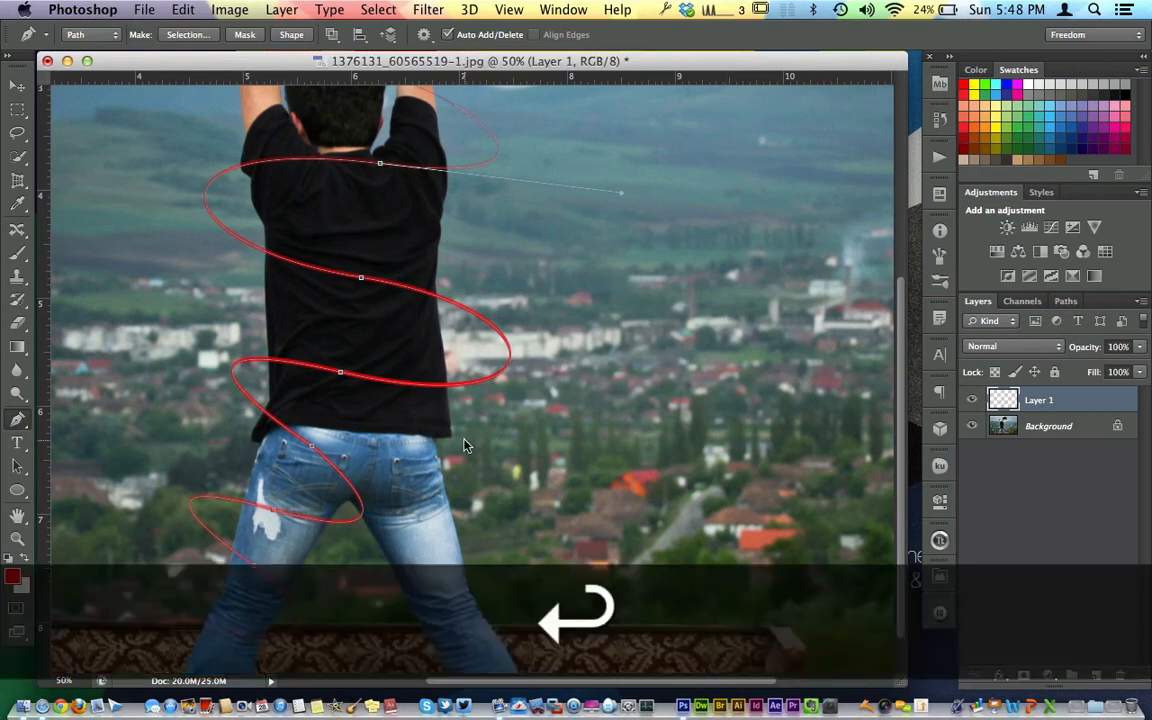
- Compare the photo with and without the red swirl by hiding and showing Layer 1
left_click(971, 399)
left_click(971, 399)
left_click(971, 399)
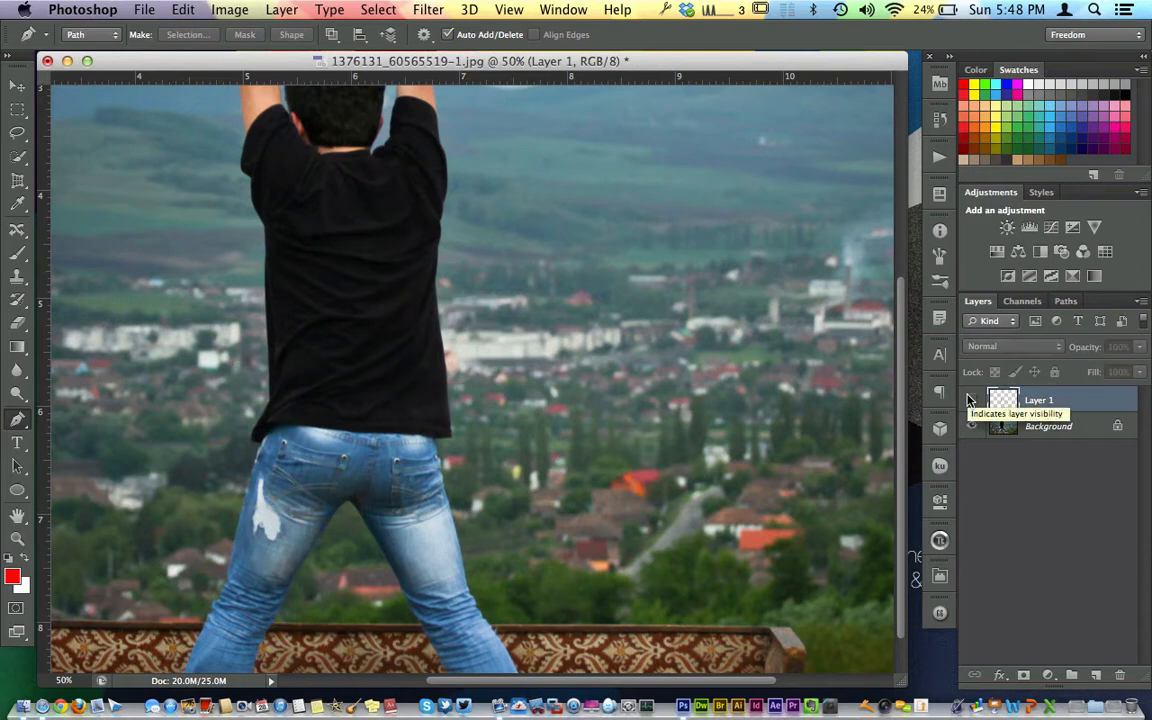
left_click(971, 399)
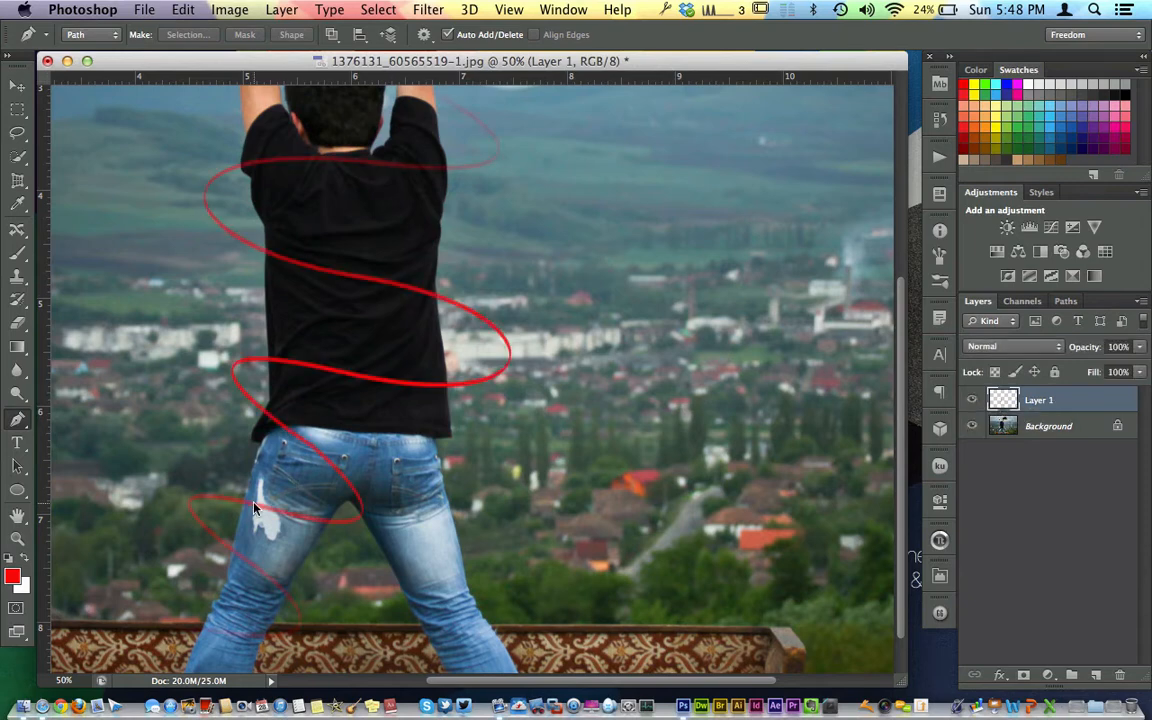
- Add a layer mask to Layer 1 and switch to the Brush tool
left_click(1023, 677)
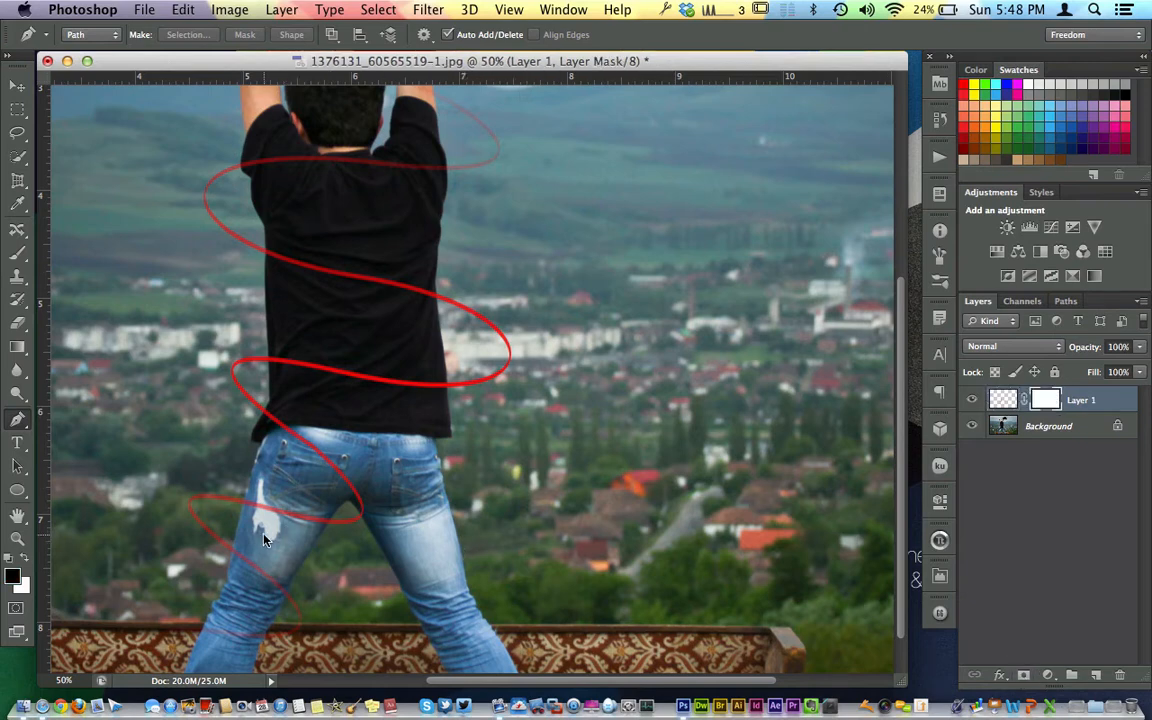
key("b")
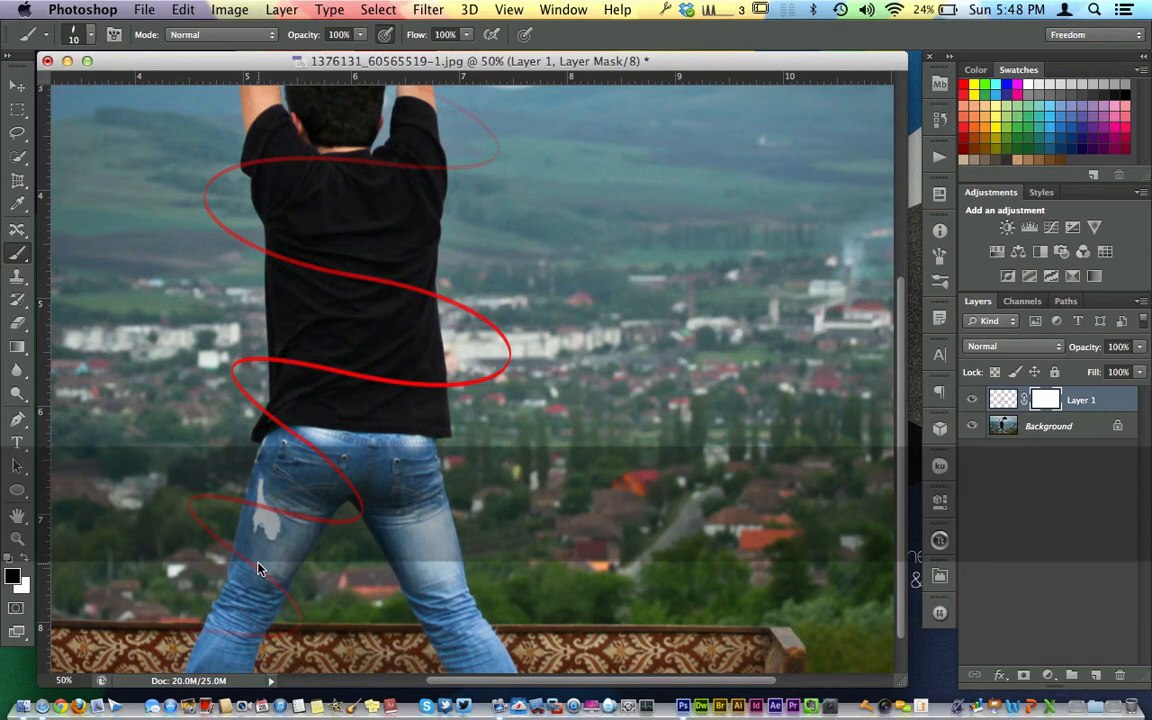
- Choose the soft round brush with 0% hardness and set its size to 30 px
key("equal")
key("equal")
key("equal")
key("equal")
key("bracketright")
key("bracketright")
key("bracketright")
key("bracketright")
key("bracketright")
key("bracketright")
key("bracketright")
key("bracketright")
right_click(258, 568)
scroll(350, 441, "up", 15)
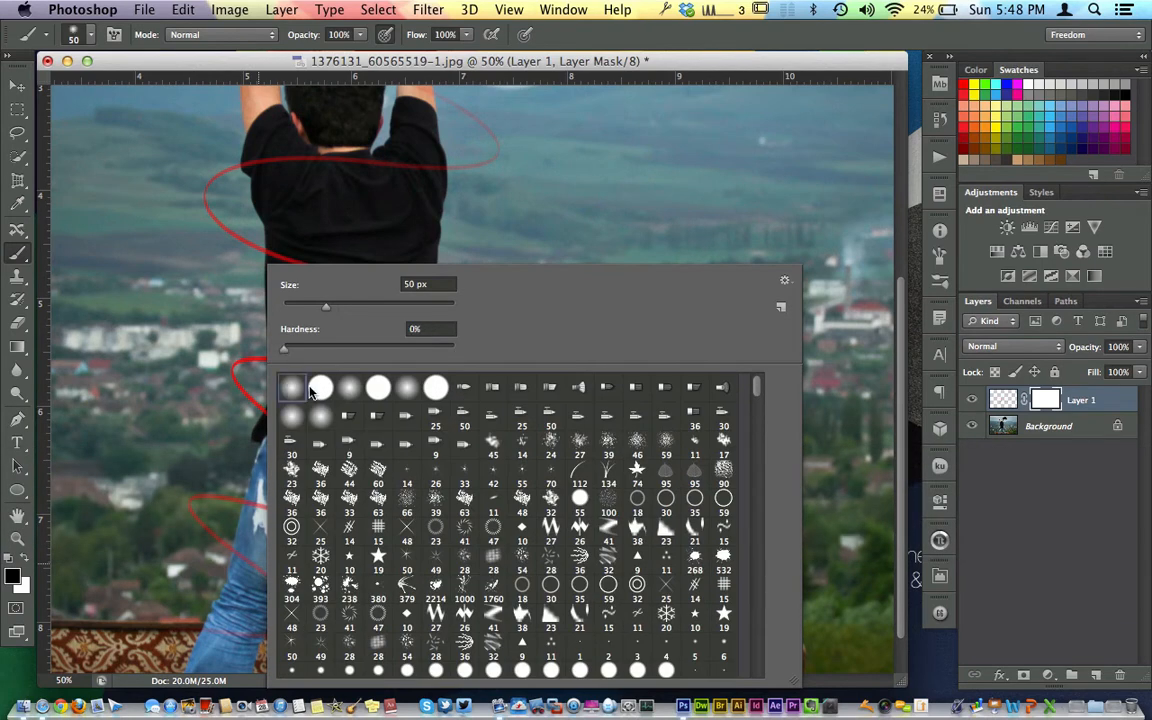
key("Return")
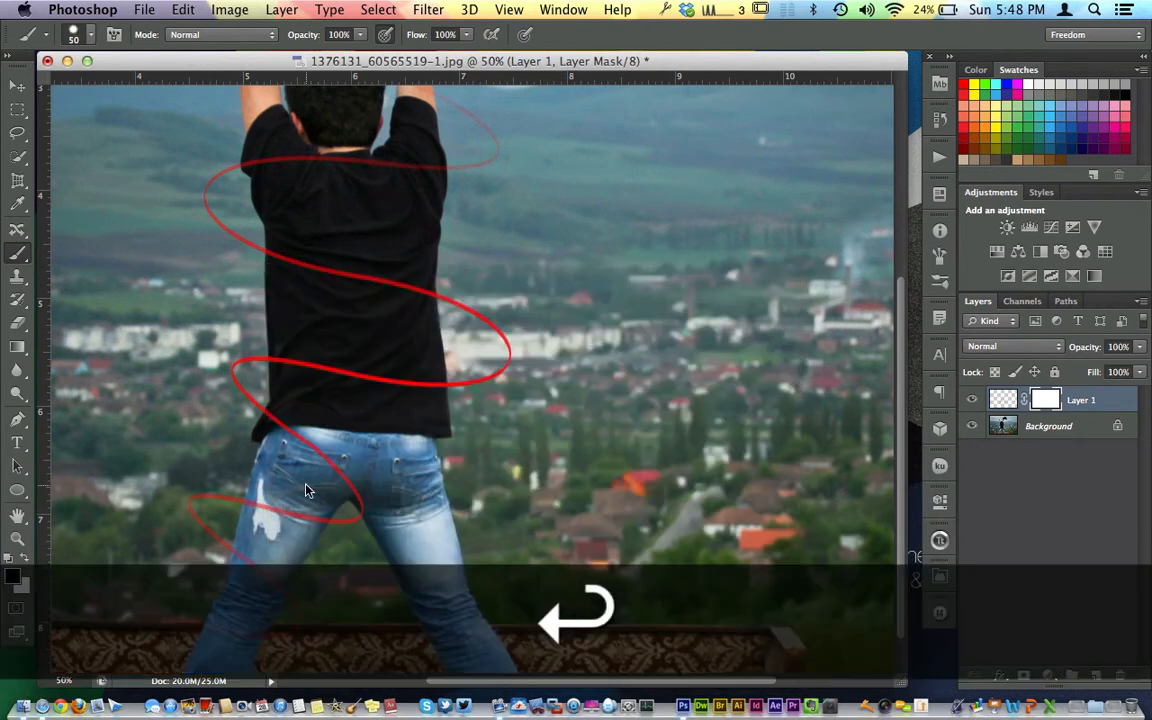
key("bracketleft")
key("bracketleft")
key("bracketleft")
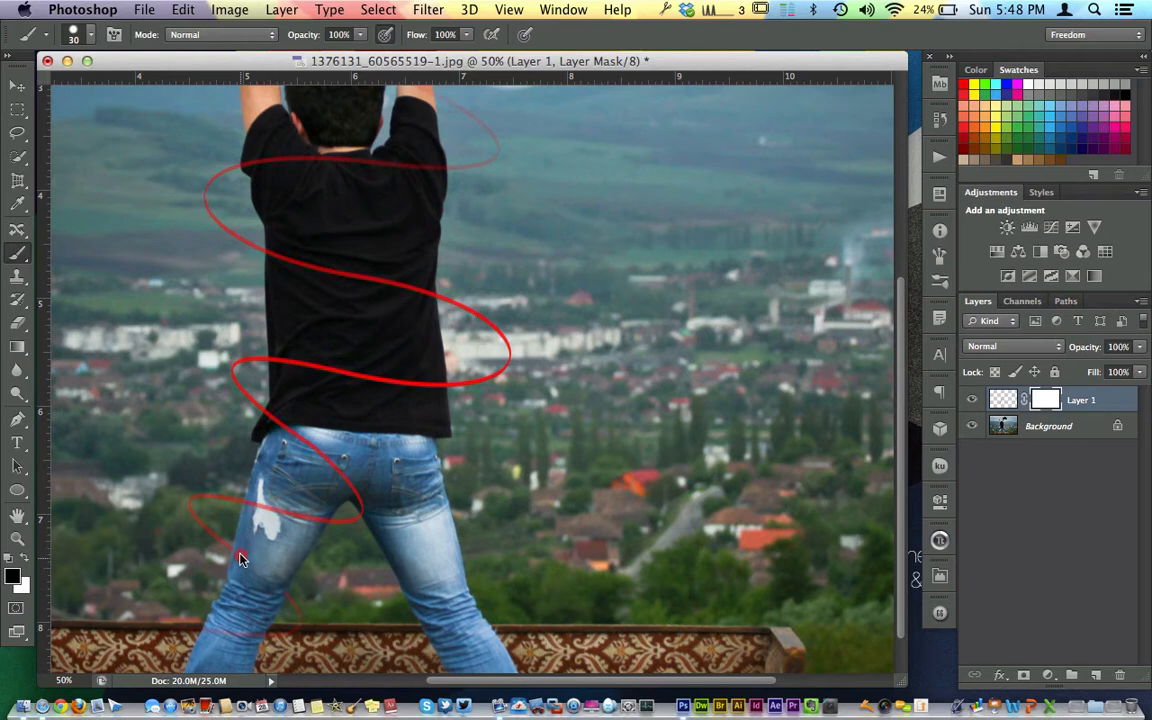
- Paint black on the mask to hide the swirl behind the left thigh and across the jeans' back pocket up to the shirt hem
key("super")
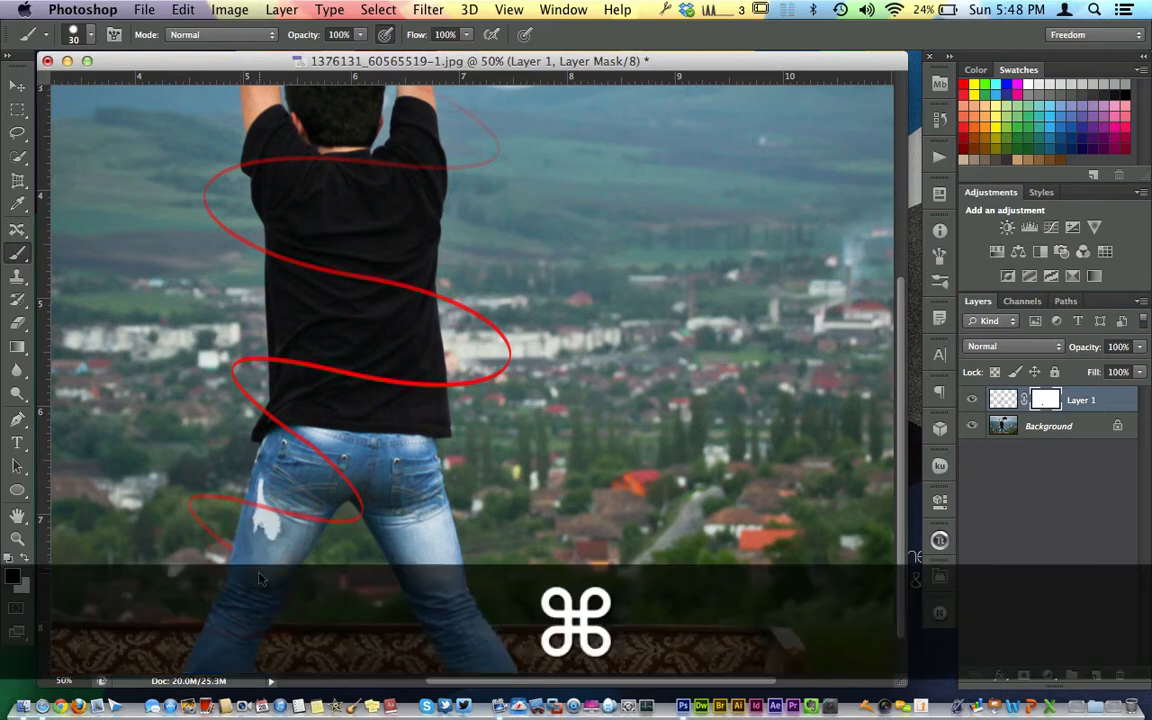
key("super+equal")
key("super+equal")
key("super+equal")
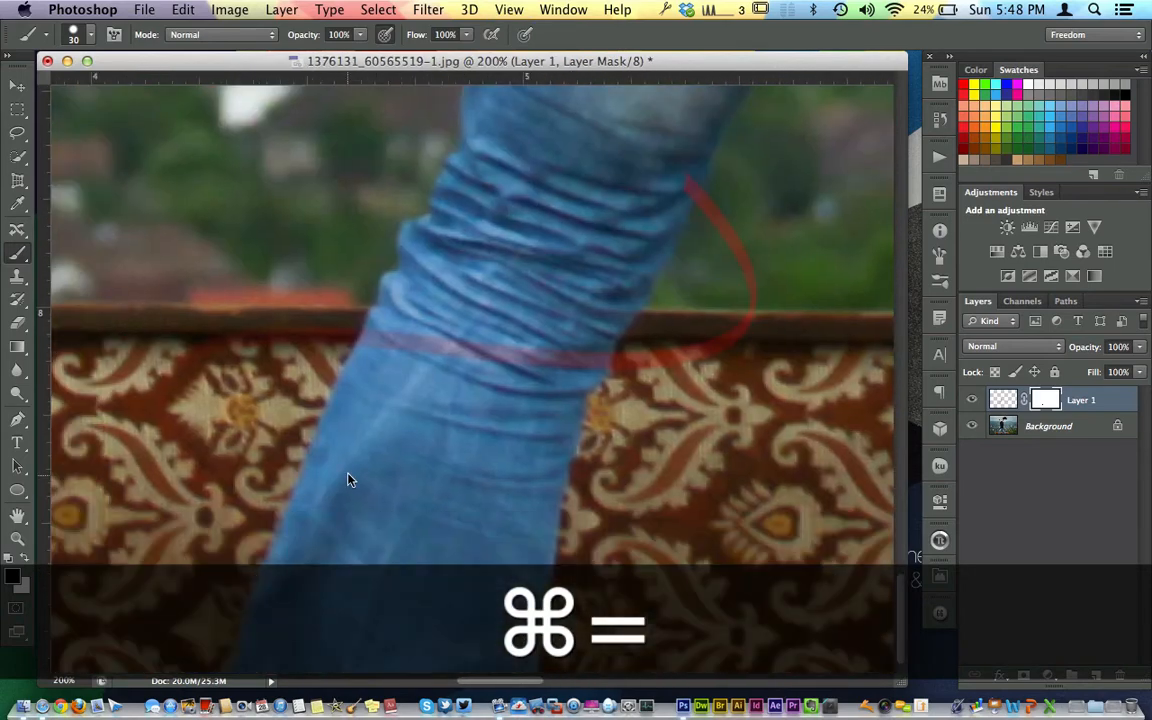
scroll(320, 430, "up", 5)
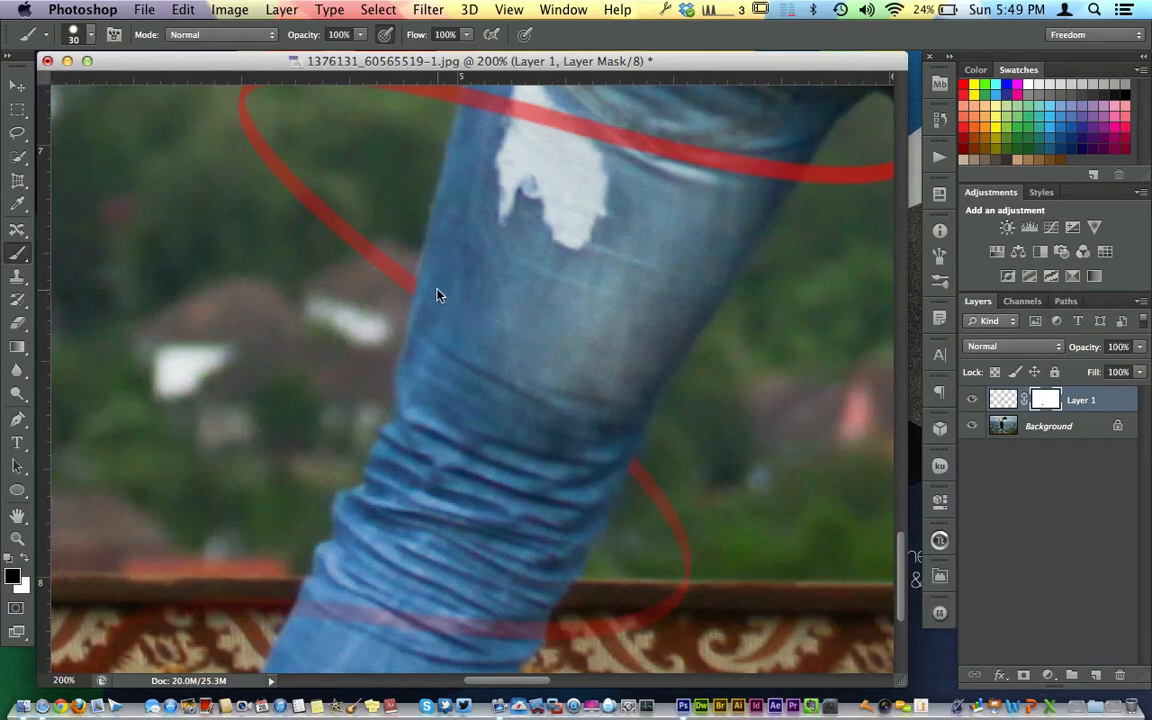
scroll(437, 300, "up", 5)
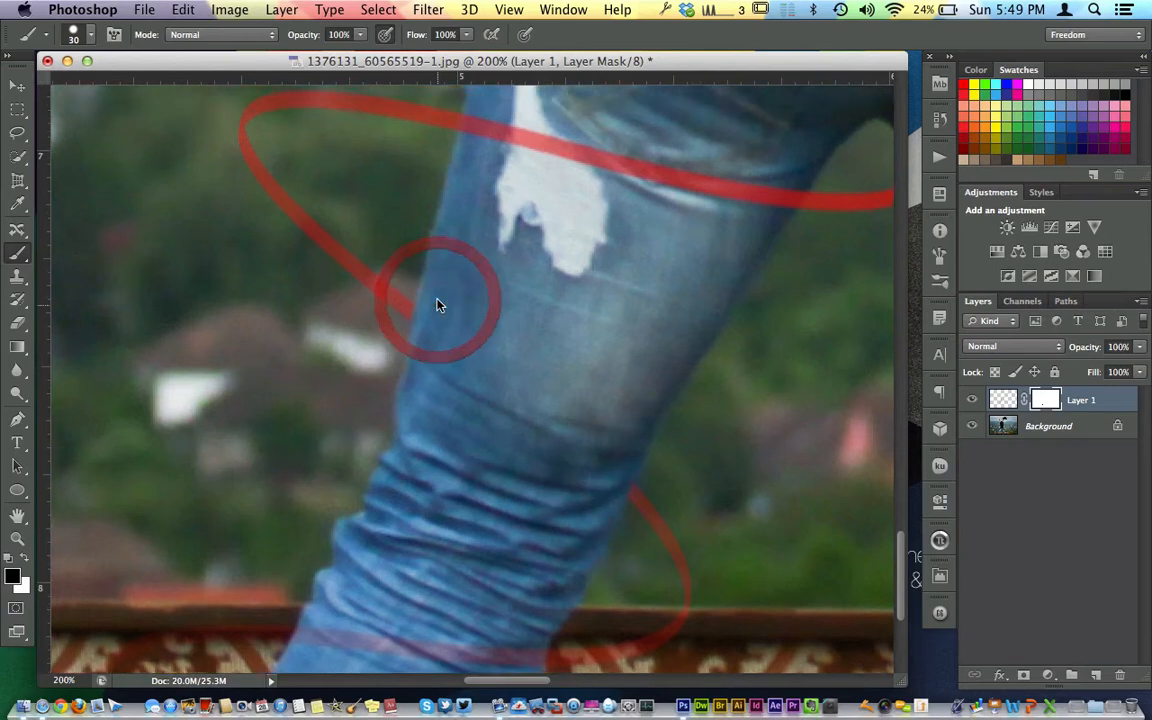
scroll(630, 296, "up", 5)
scroll(630, 296, "right", 4)
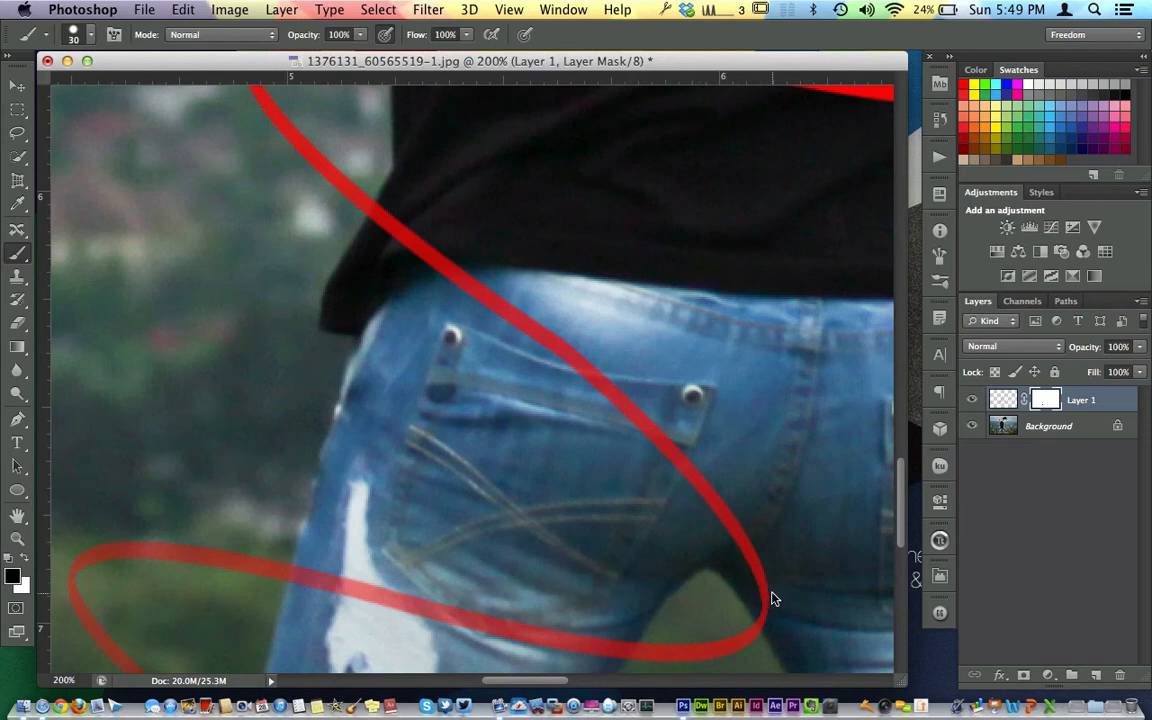
left_click_drag(778, 603, 721, 510)
mouse_move(658, 440)
left_mouse_down()
mouse_move(573, 348)
mouse_move(393, 224)
left_mouse_up()
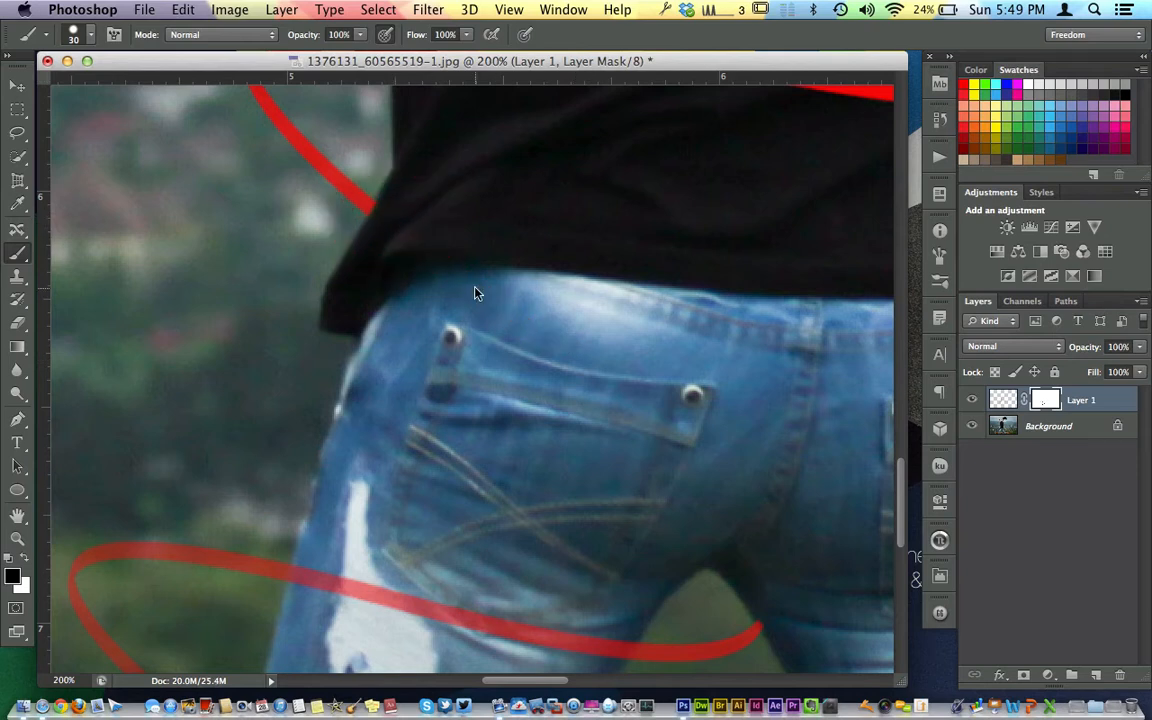
key("super+bracketleft")
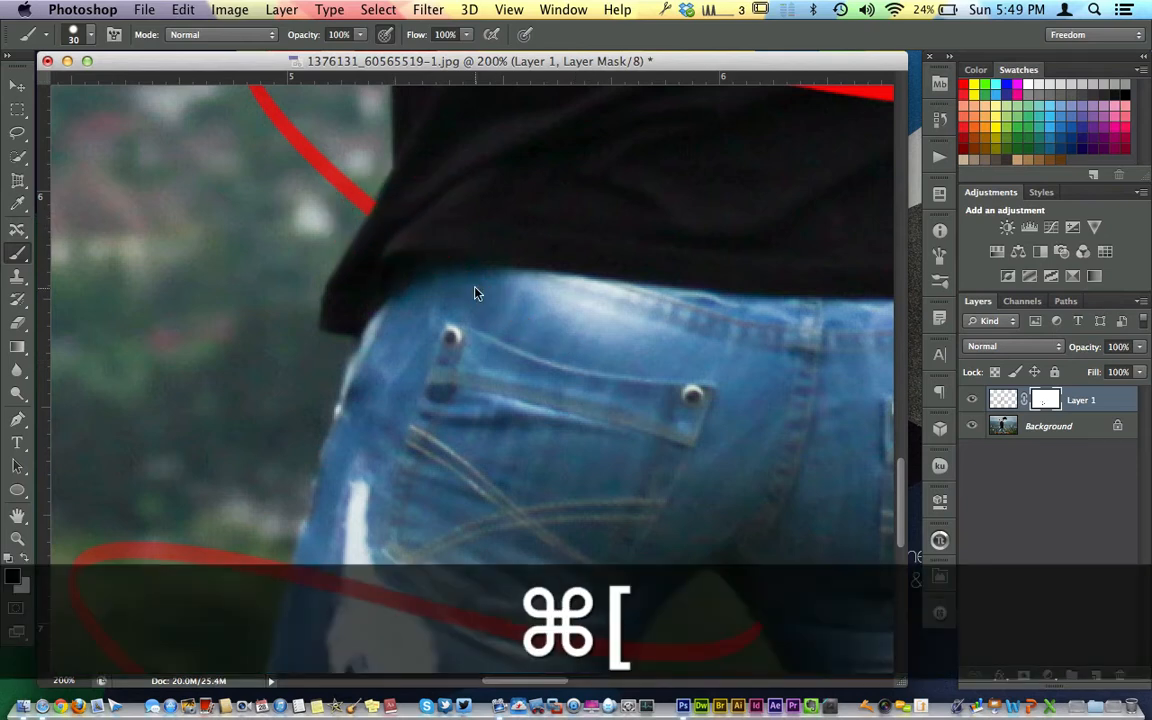
key("super+bracketleft")
- Mask out the upper swirl band crossing the middle of the black shirt, cleaning up the remnant at the shirt's right edge
key("super+minus")
key("super+minus")
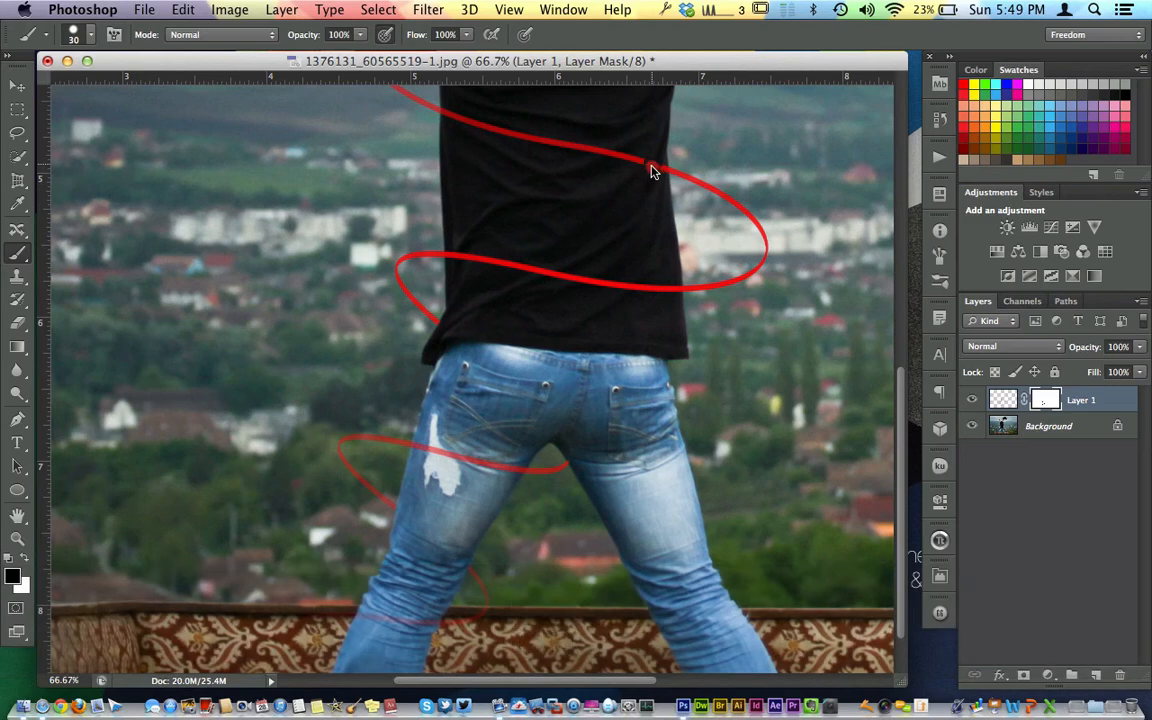
mouse_move(658, 180)
left_mouse_down()
mouse_move(620, 168)
mouse_move(598, 140)
mouse_move(575, 150)
mouse_move(612, 158)
mouse_move(502, 137)
left_mouse_up()
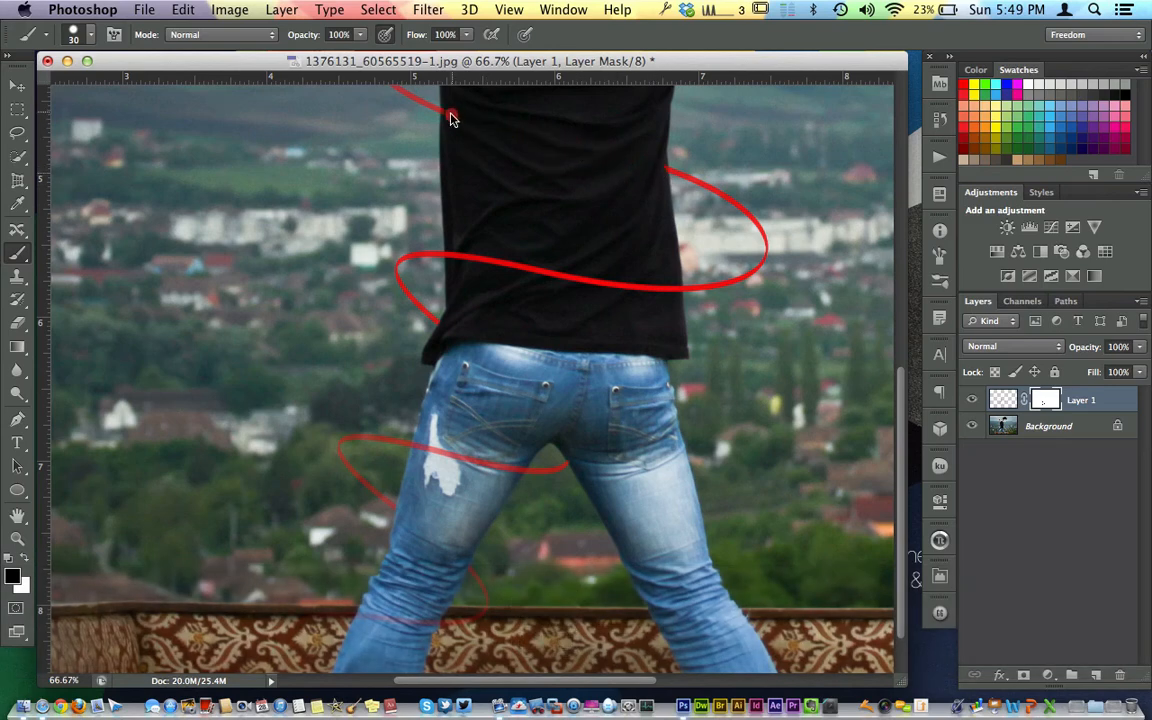
key("super")
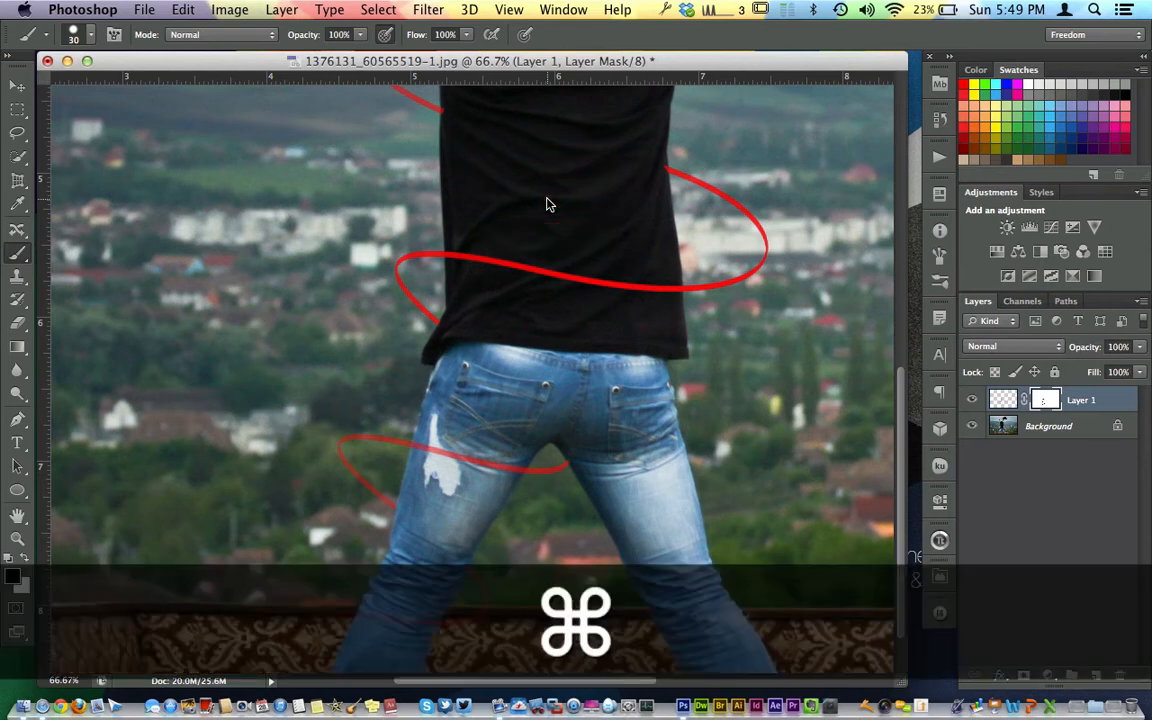
key("super+equal")
key("super+equal")
key("super+equal")
scroll(548, 199, "right", 10)
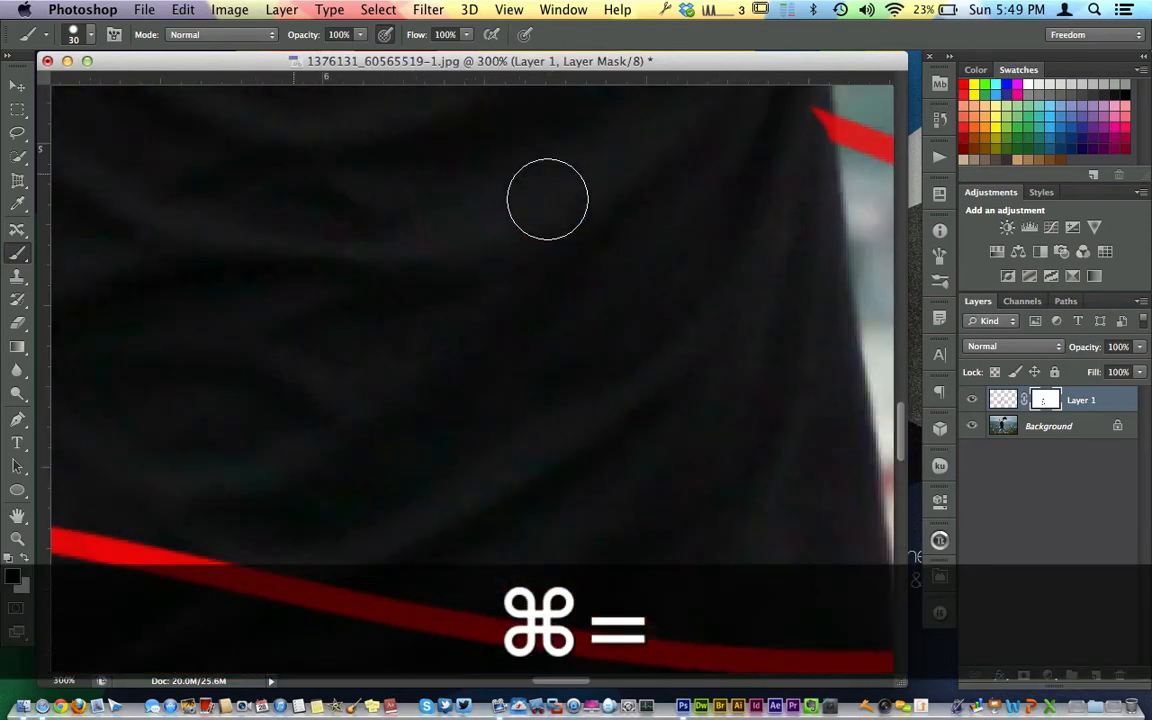
left_click_drag(664, 123, 663, 129)
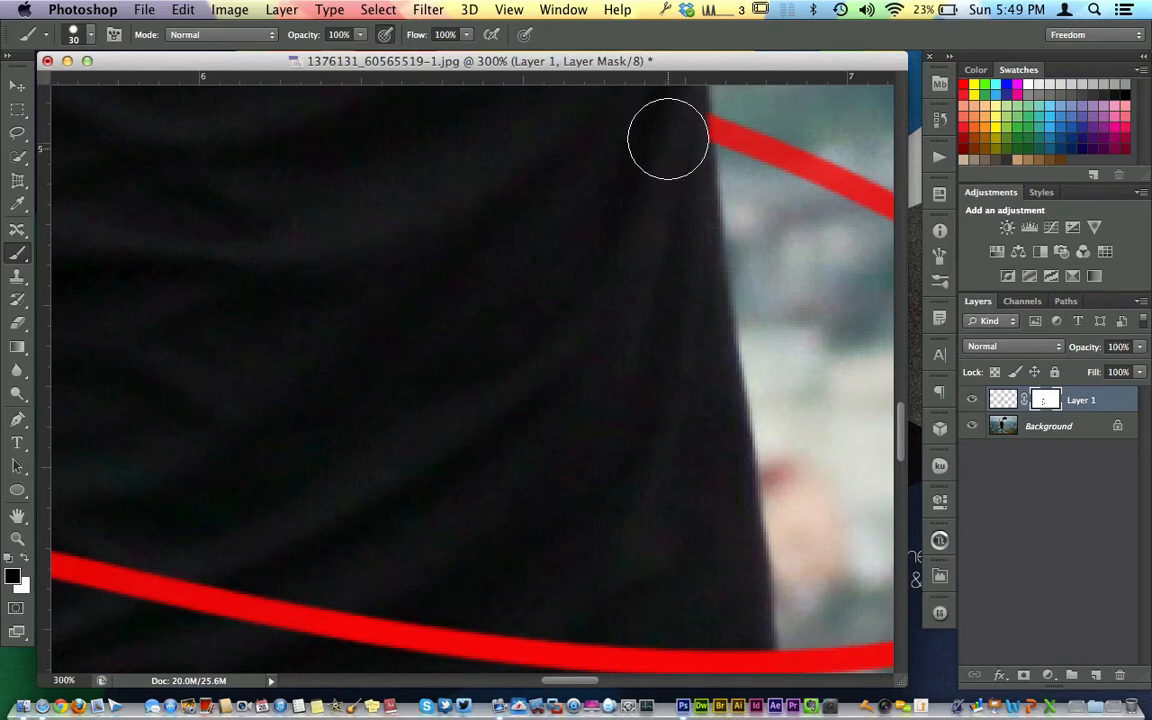
- Inspect the masked swirl edges along the shirt and jeans, and check the effect on the whole photo
scroll(658, 159, "left", 10)
scroll(660, 160, "left", 15)
scroll(660, 160, "up", 15)
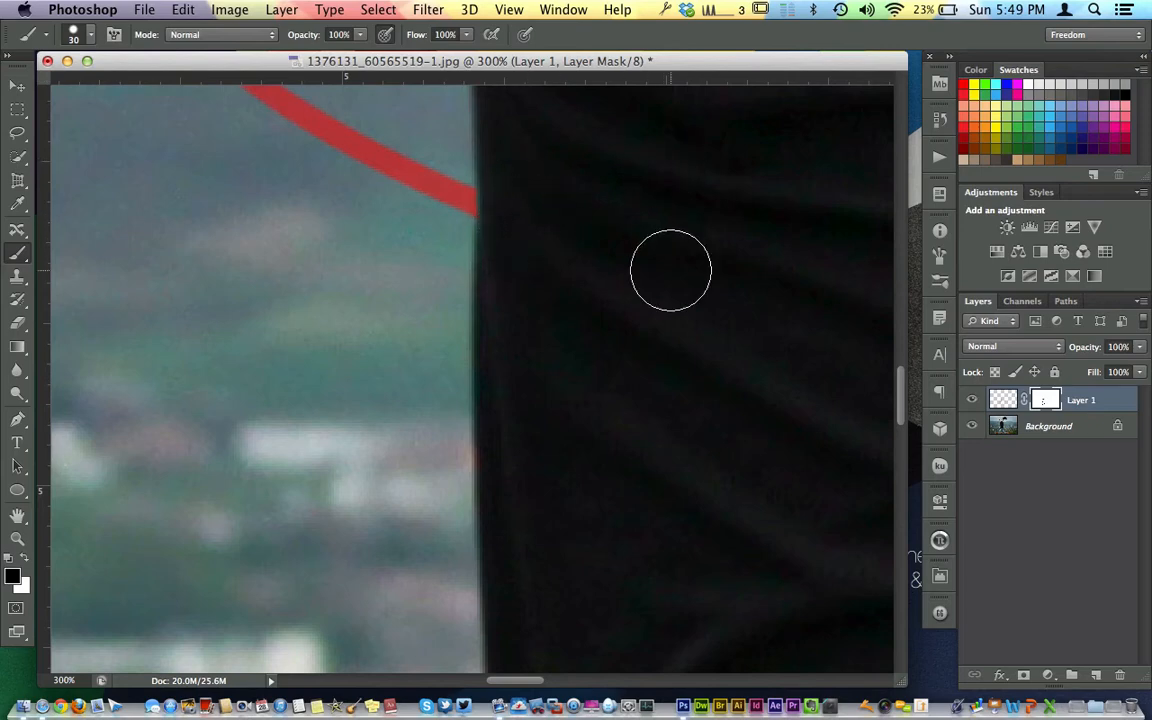
key("super")
key("super+minus")
key("super+minus")
key("super+minus")
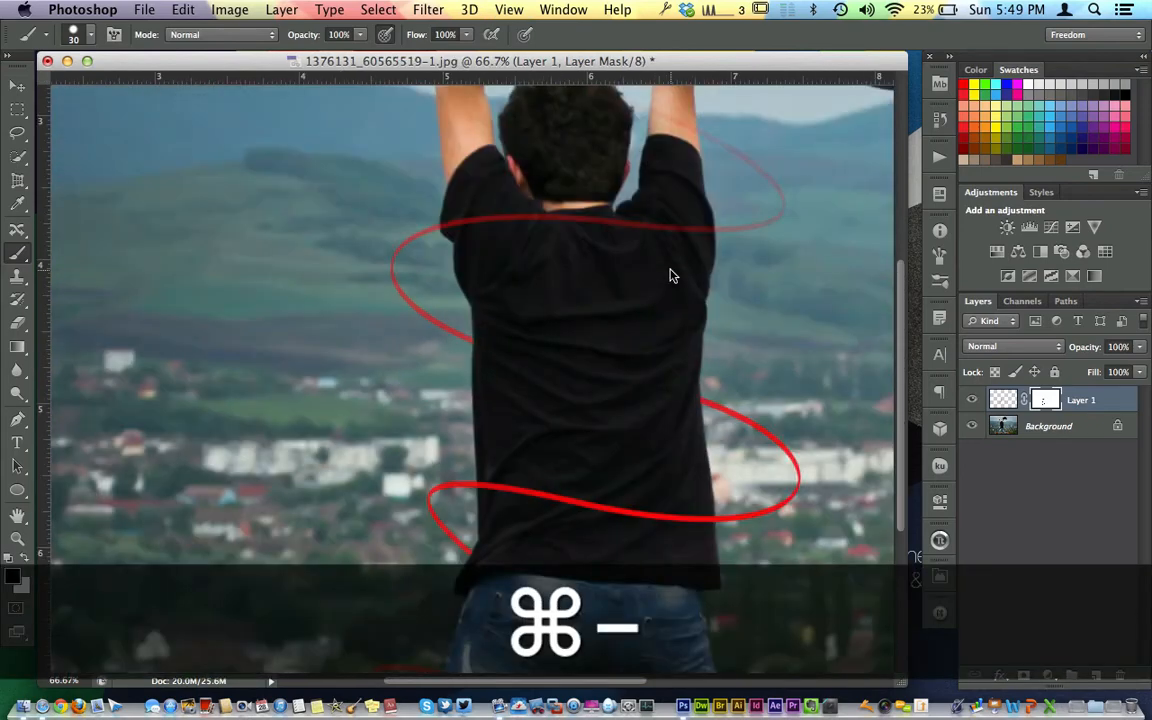
key("super+minus")
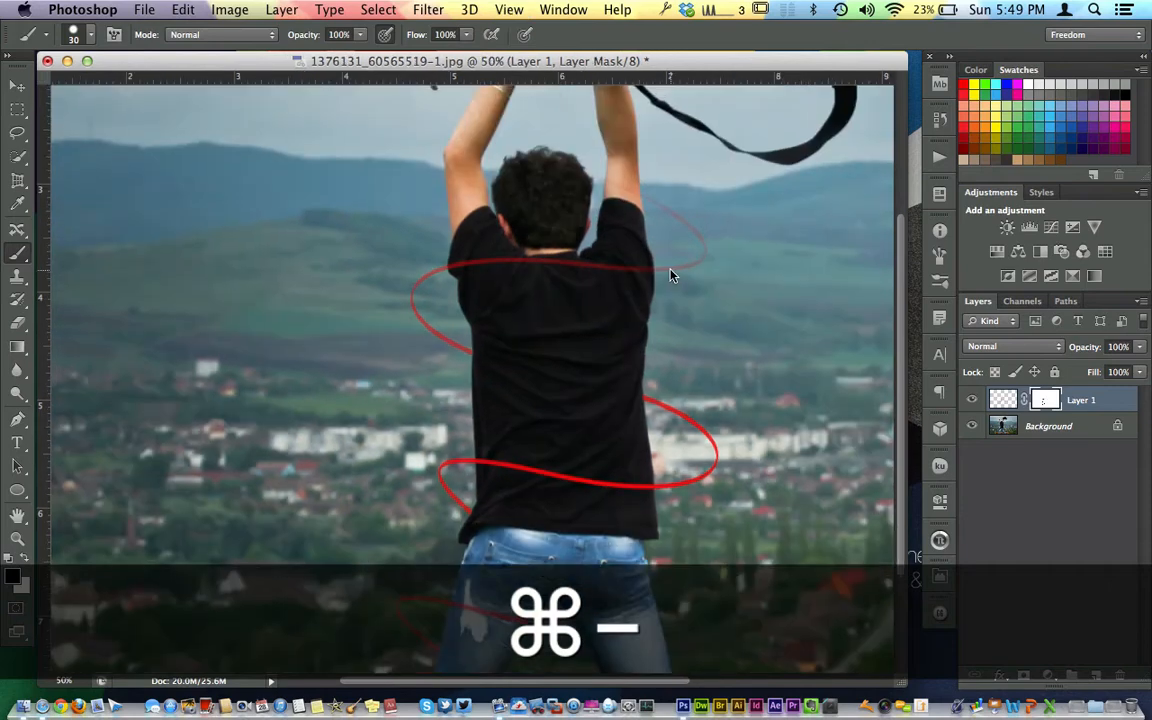
scroll(672, 275, "up", 4)
scroll(672, 275, "down", 7)
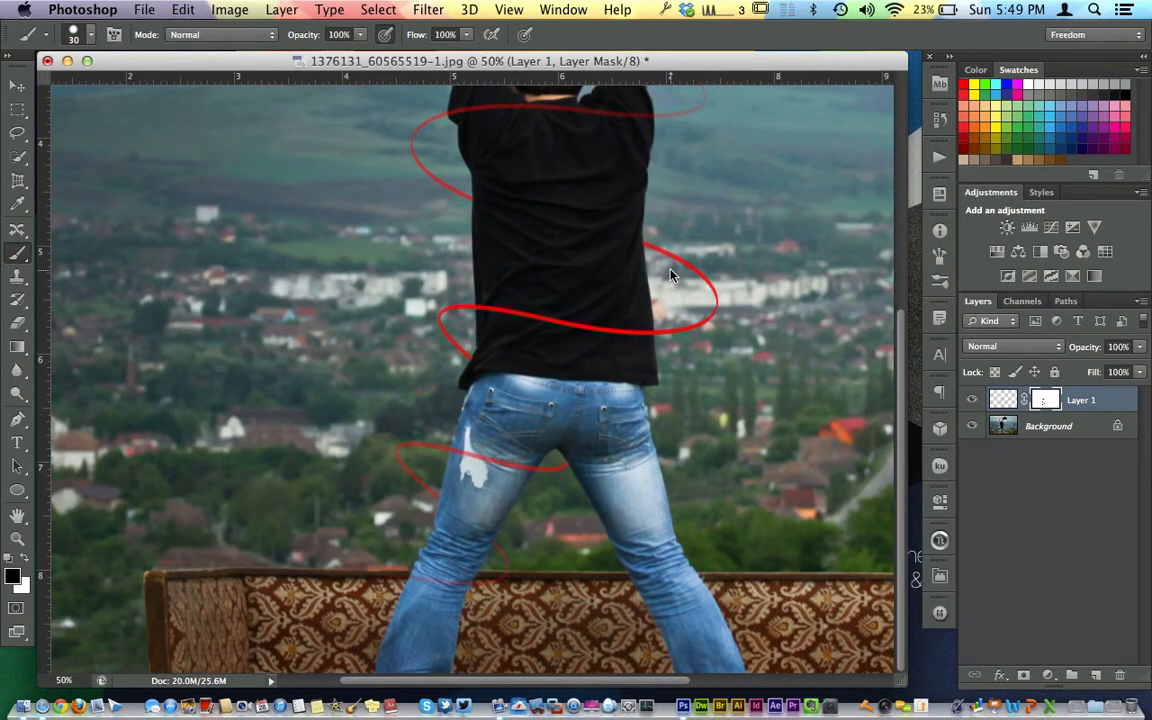
key("super")
key("super+1")
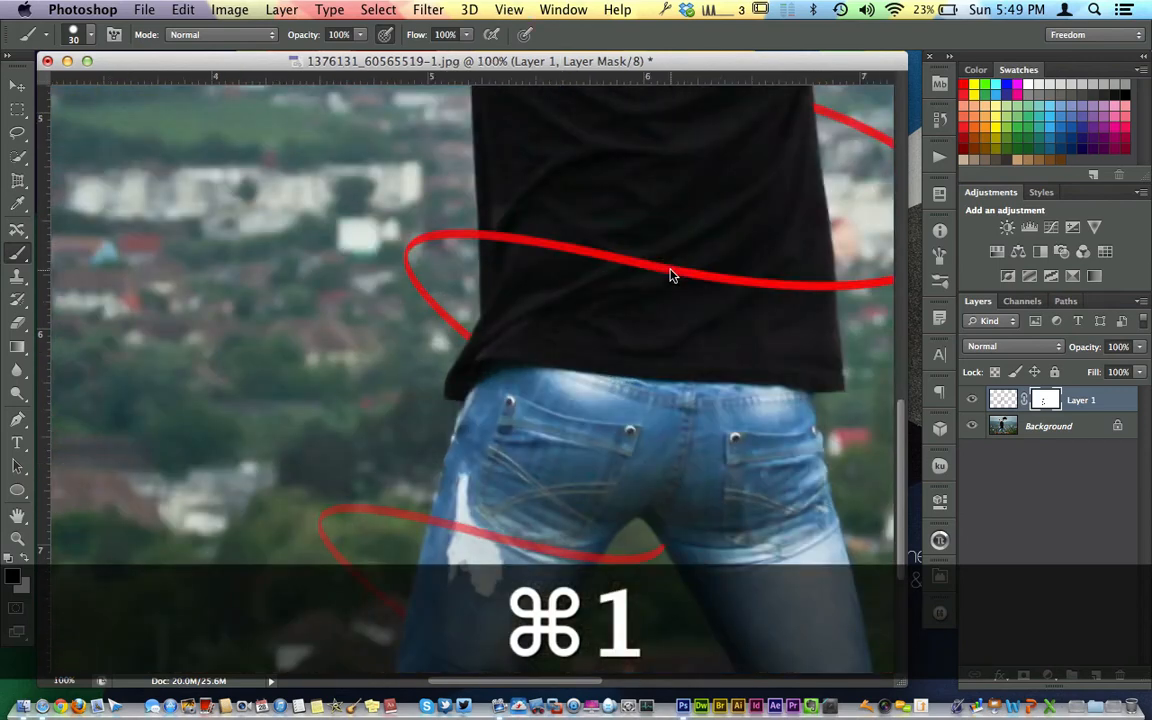
key("super+0")
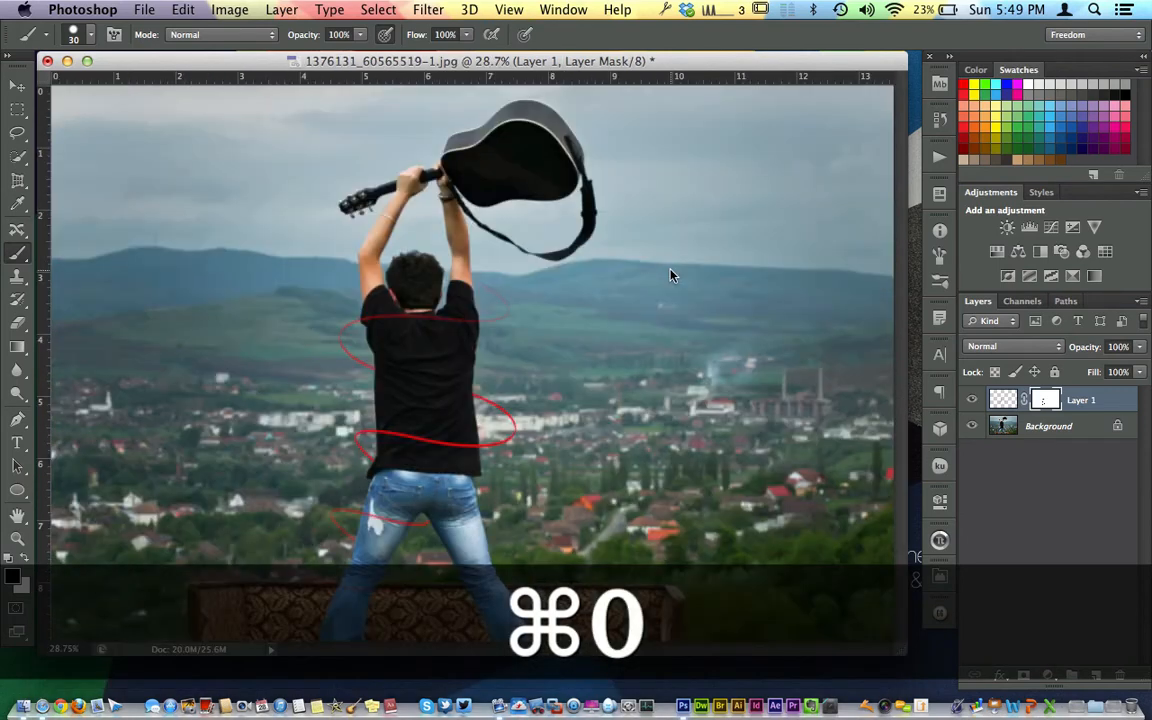
- Add a Gradient Overlay layer style to Layer 1
double_click(1095, 415)
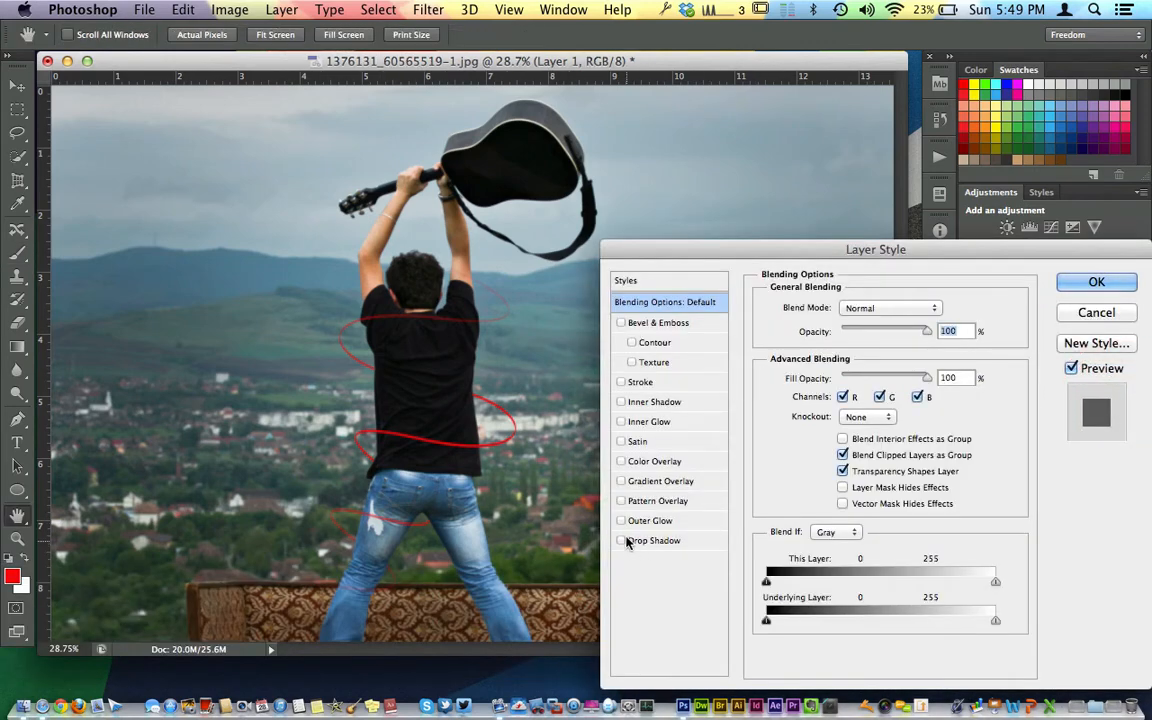
left_click(621, 481)
left_click(666, 481)
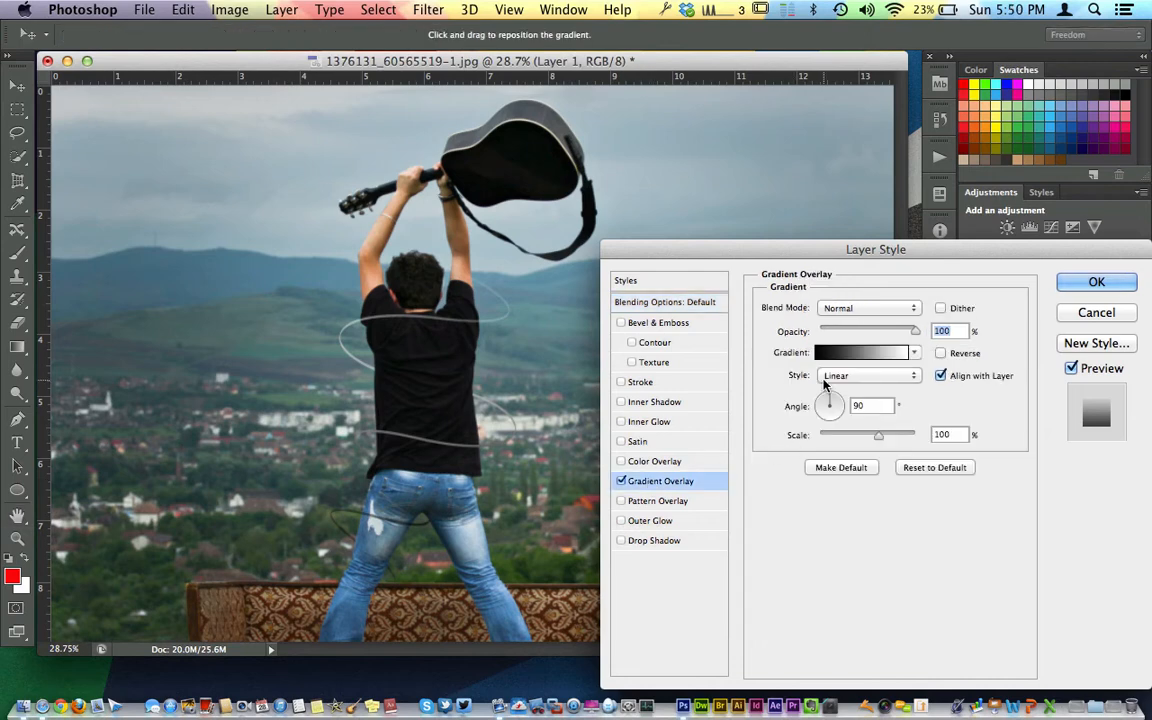
- Change the overlay gradient's black starting colour stop to bright red
left_click(830, 352)
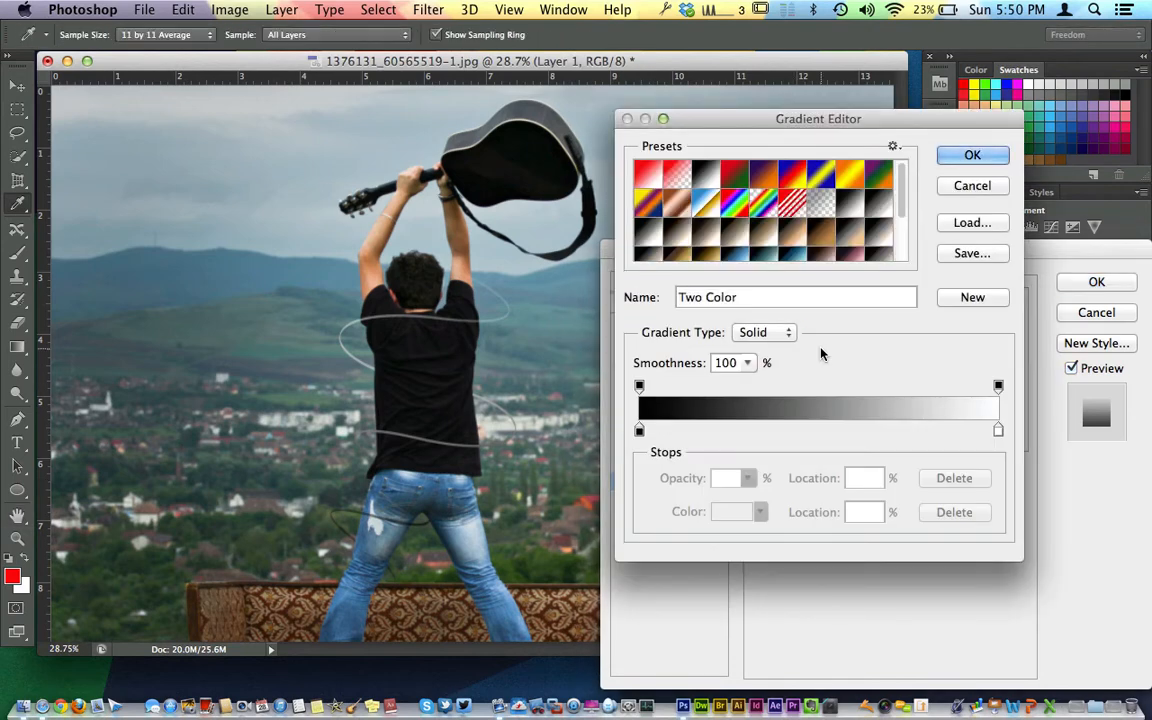
double_click(640, 432)
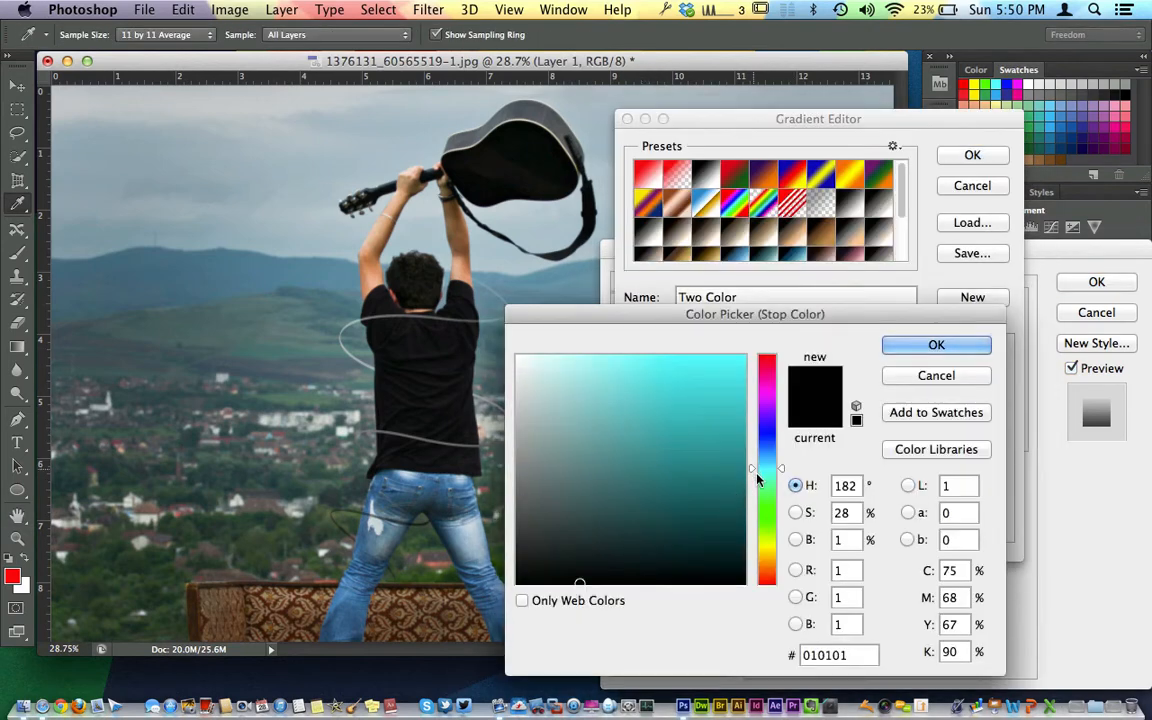
left_click(764, 362)
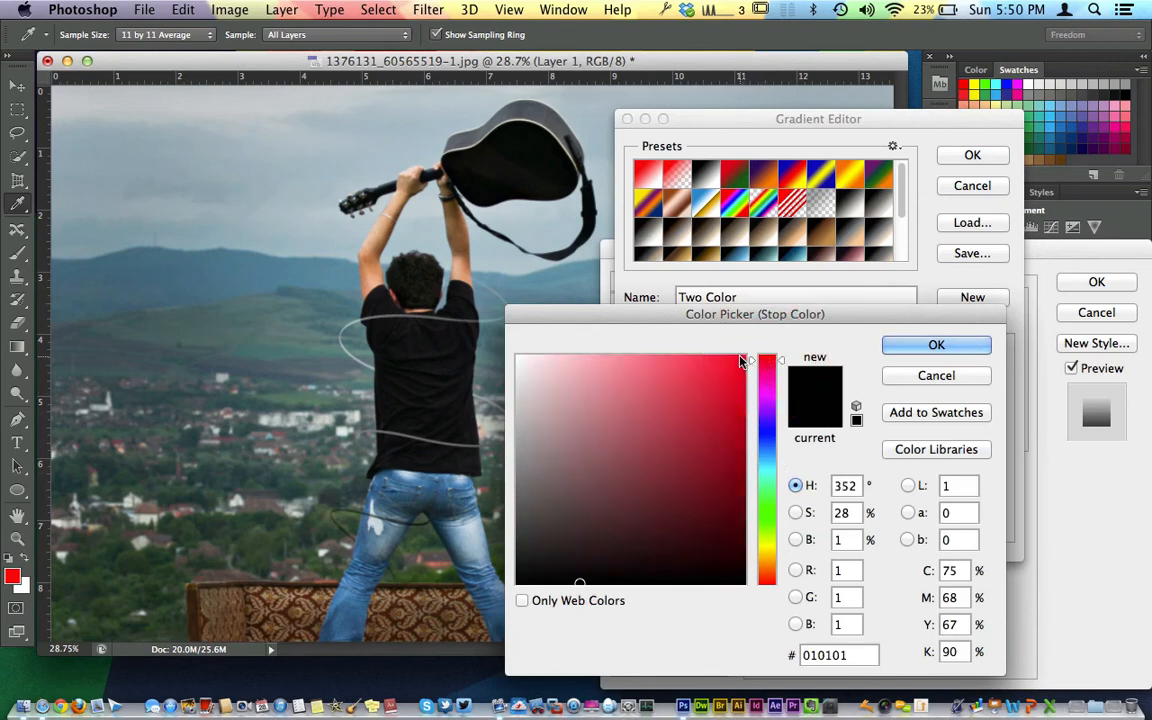
left_click_drag(746, 361, 752, 357)
left_click(893, 346)
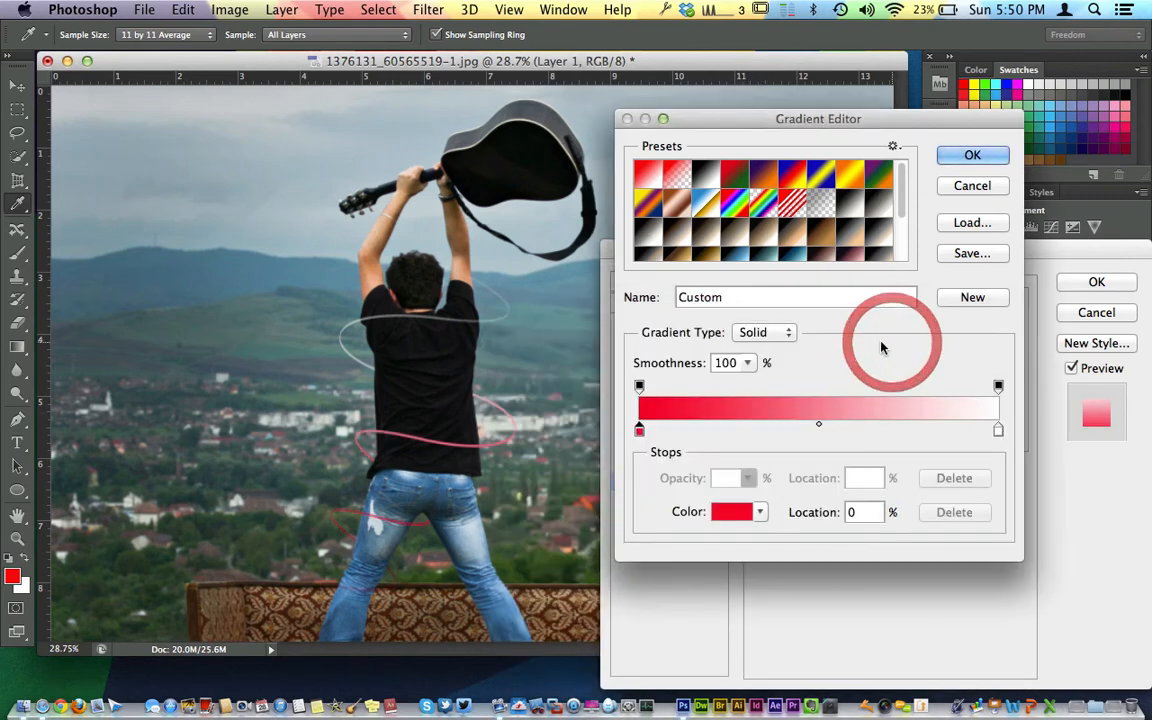
- Change the gradient's white end colour stop to yellow, fcef19
double_click(997, 432)
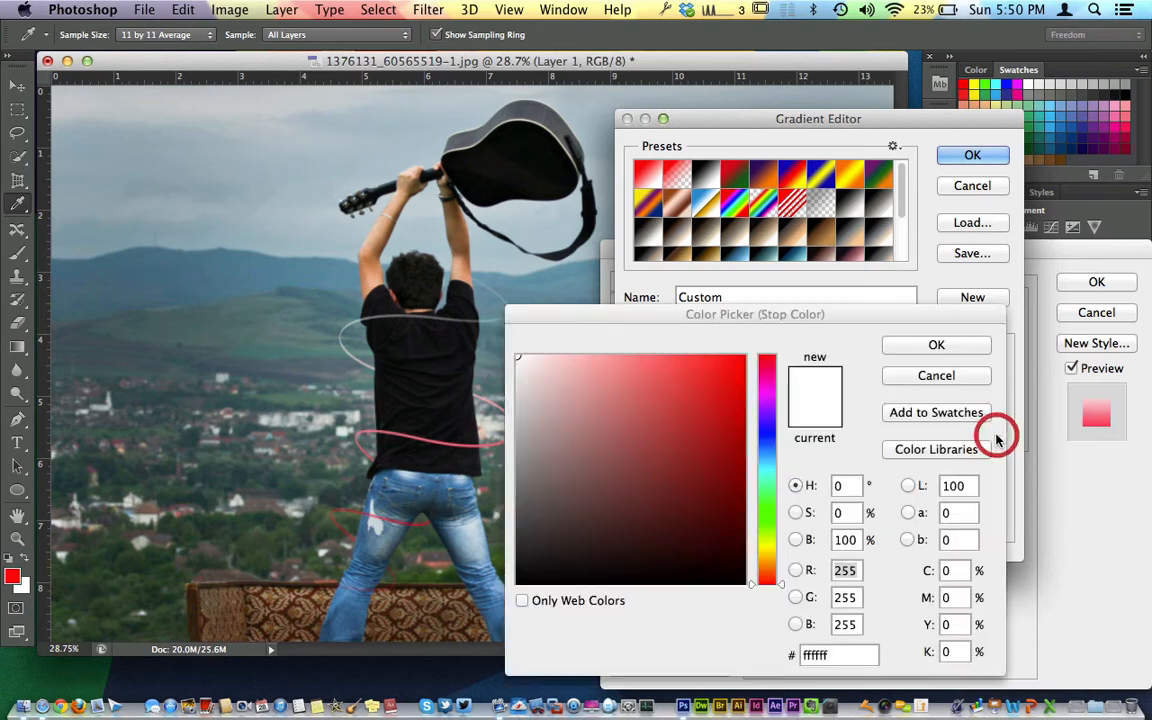
left_click(766, 548)
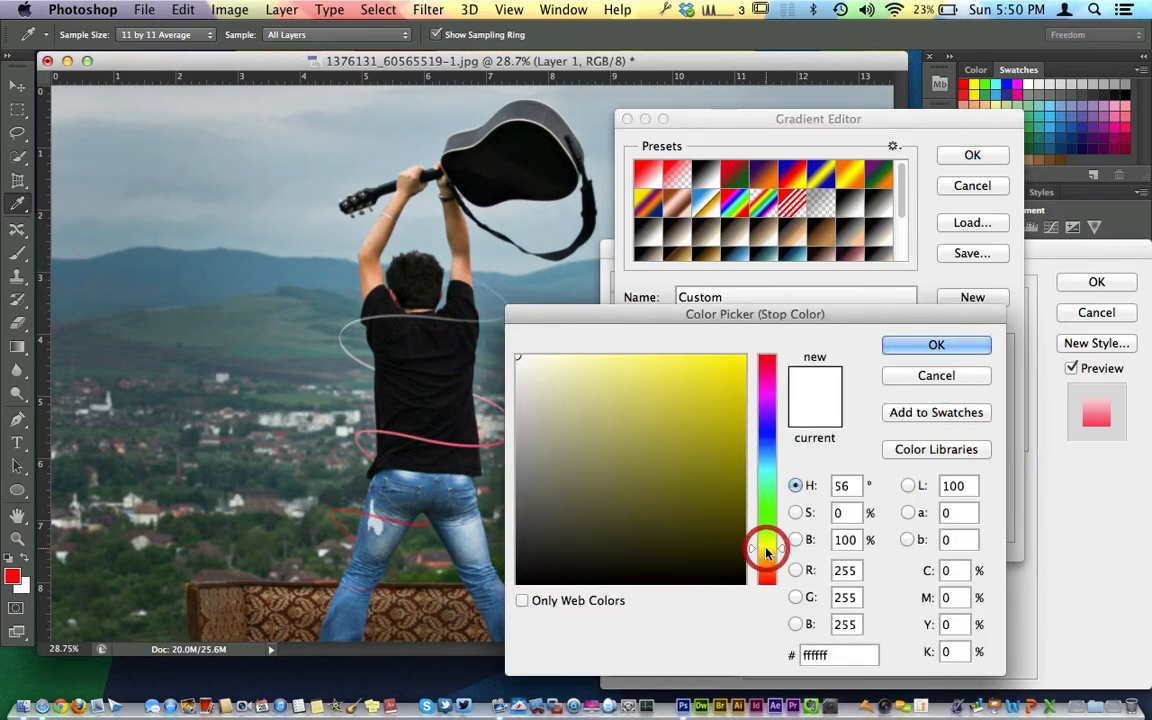
left_click(723, 358)
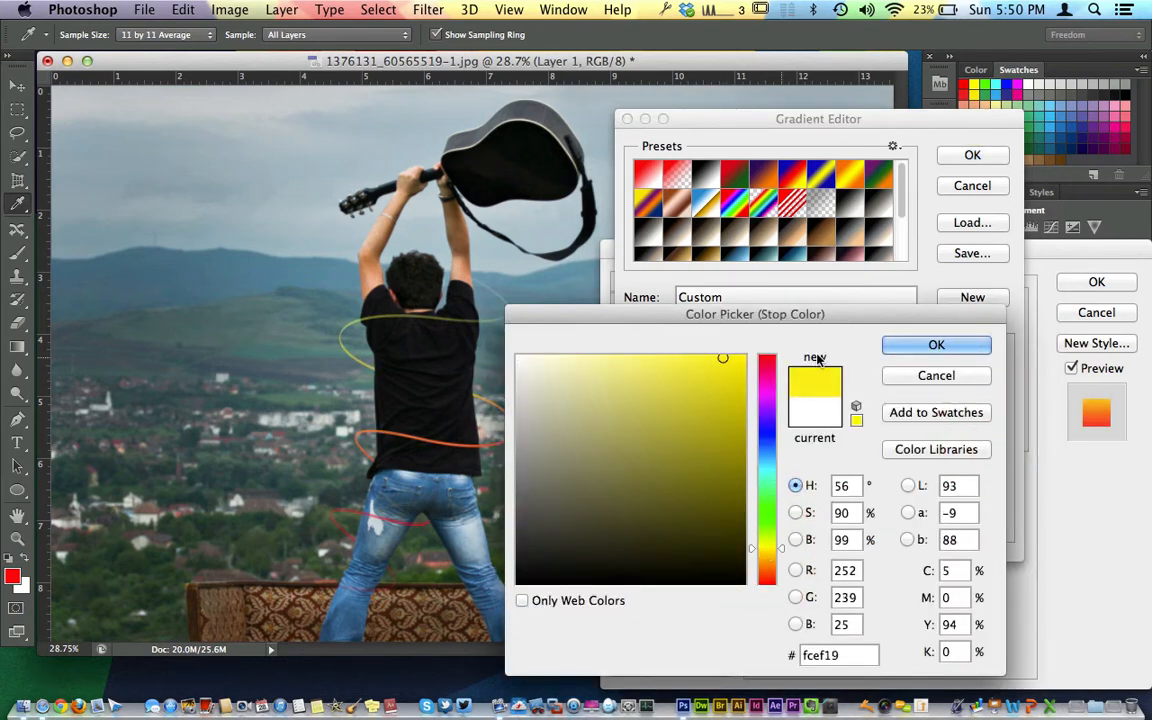
left_click(937, 344)
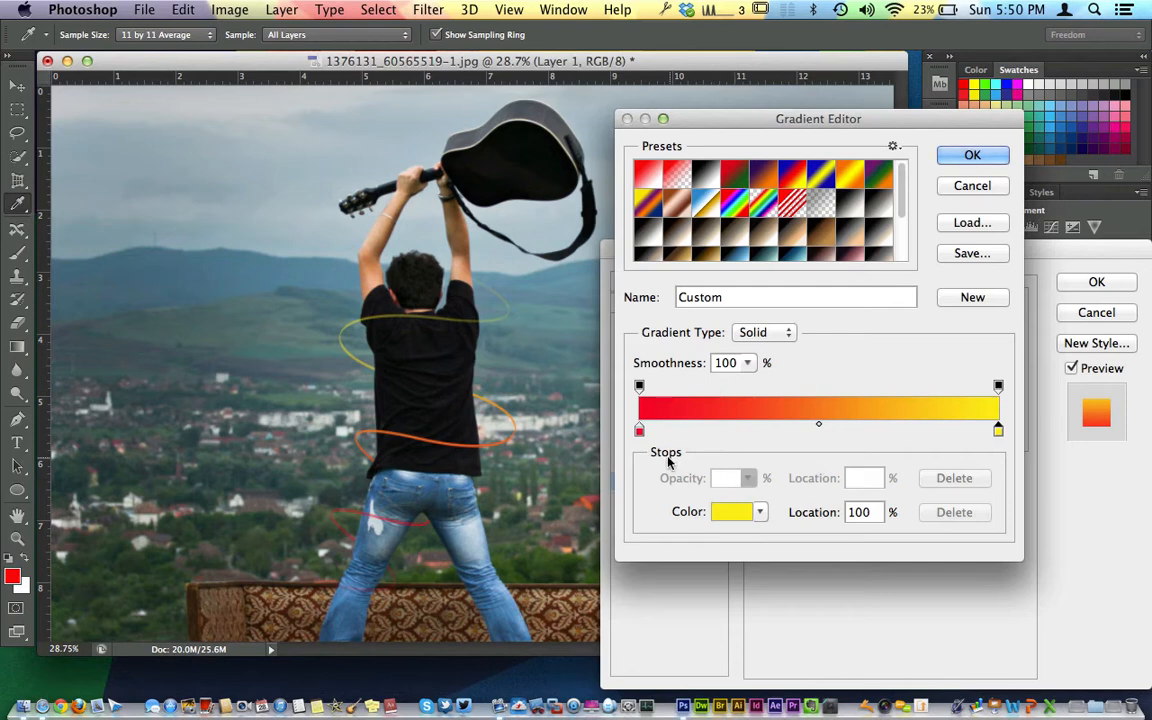
- Duplicate the red colour stop and place the copy at location 46%
key("alt")
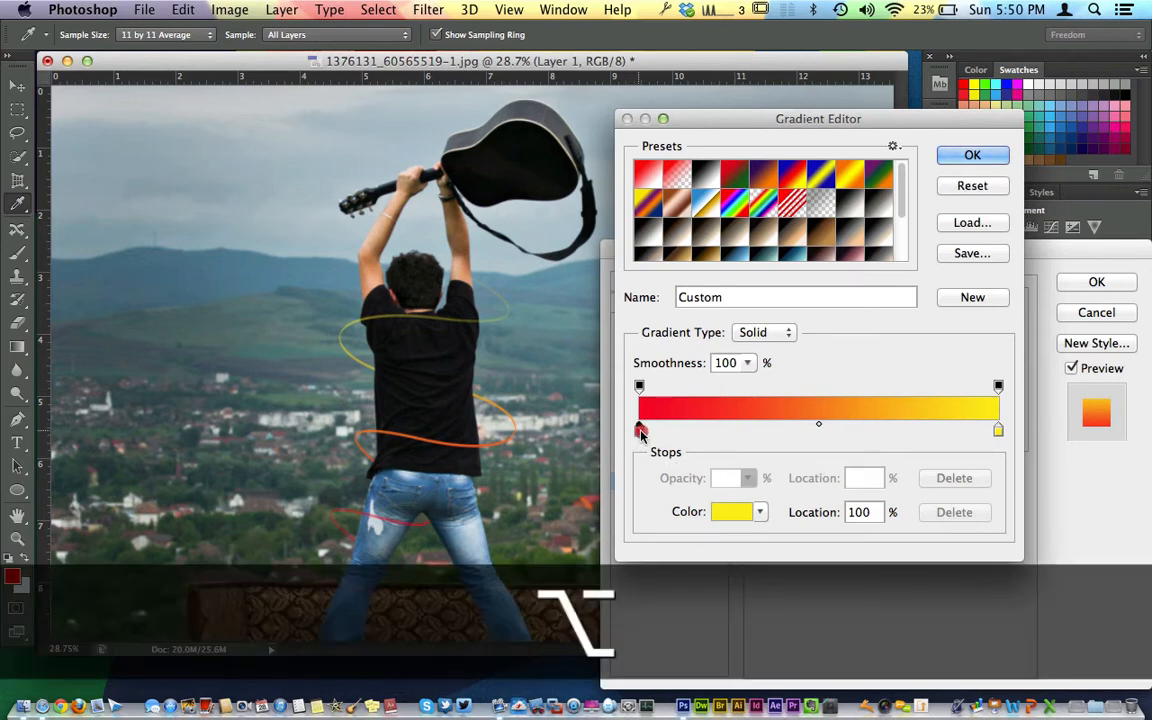
left_click_drag(640, 430, 806, 442)
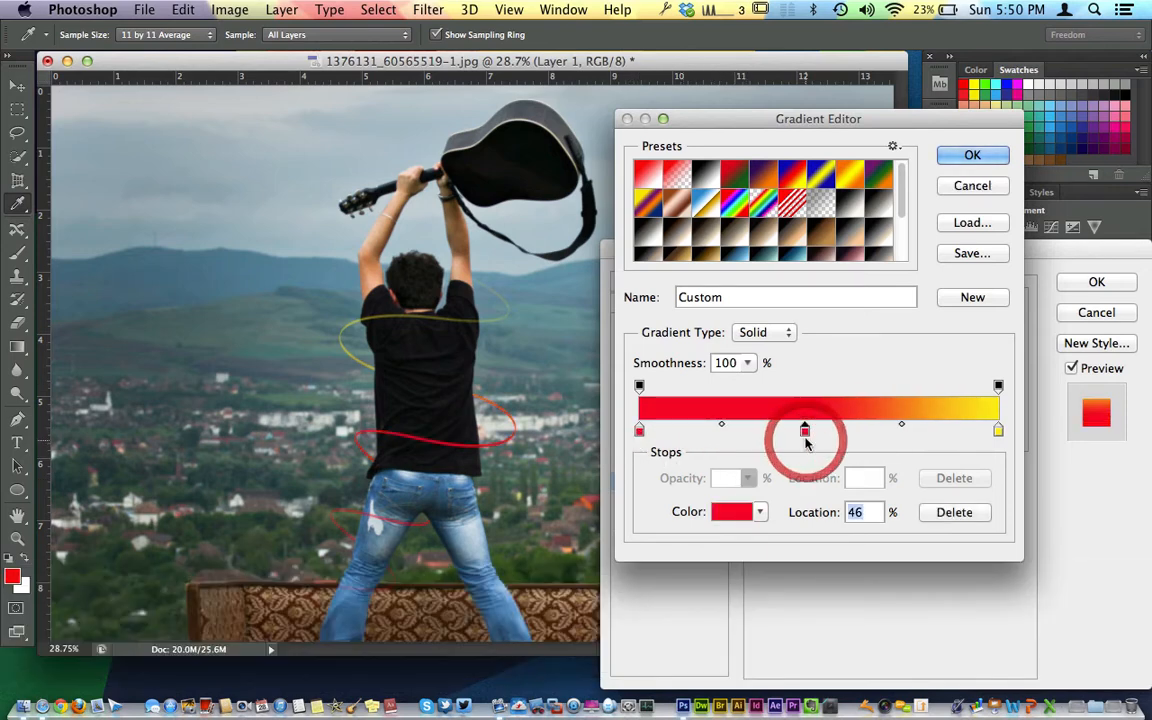
- Recolour the gradient's middle stop at 46% to blue, 000cff, and accept the edited gradient
double_click(805, 433)
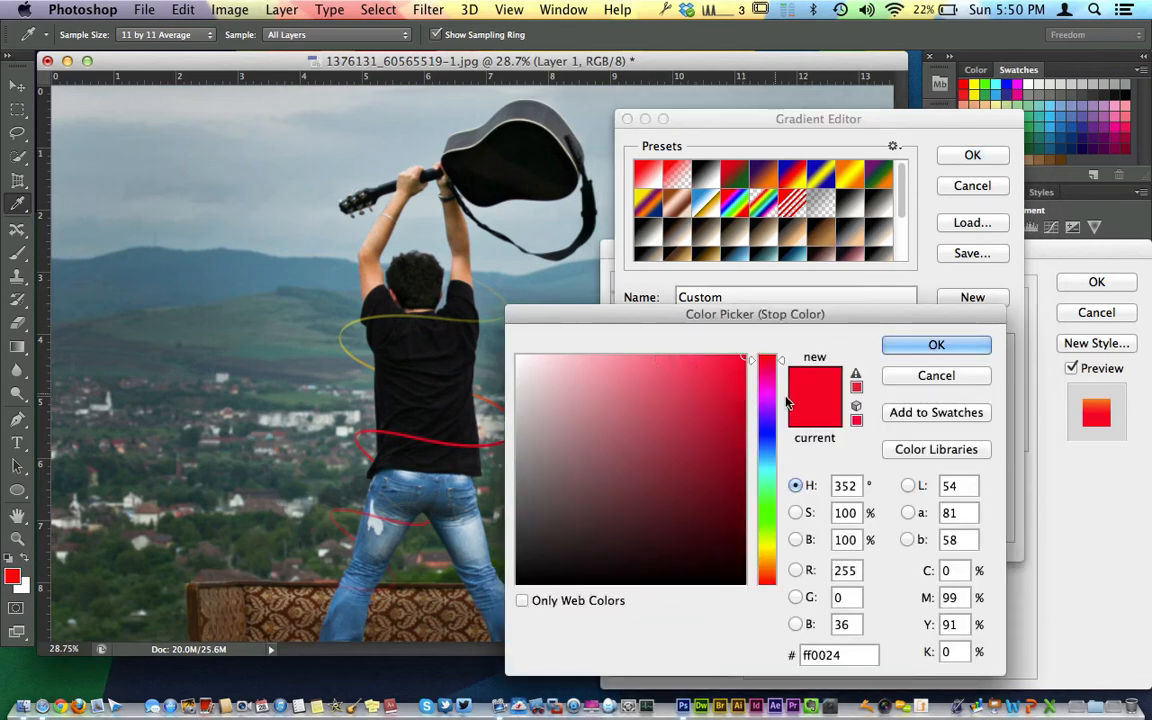
left_click(766, 433)
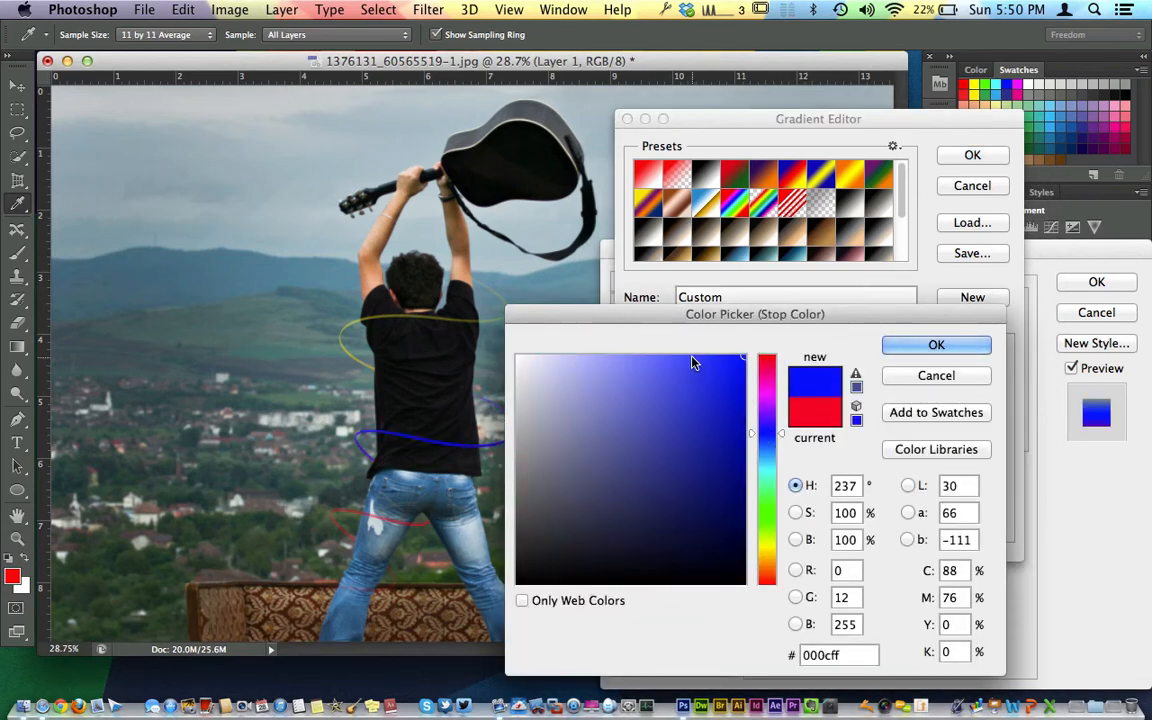
left_click(902, 344)
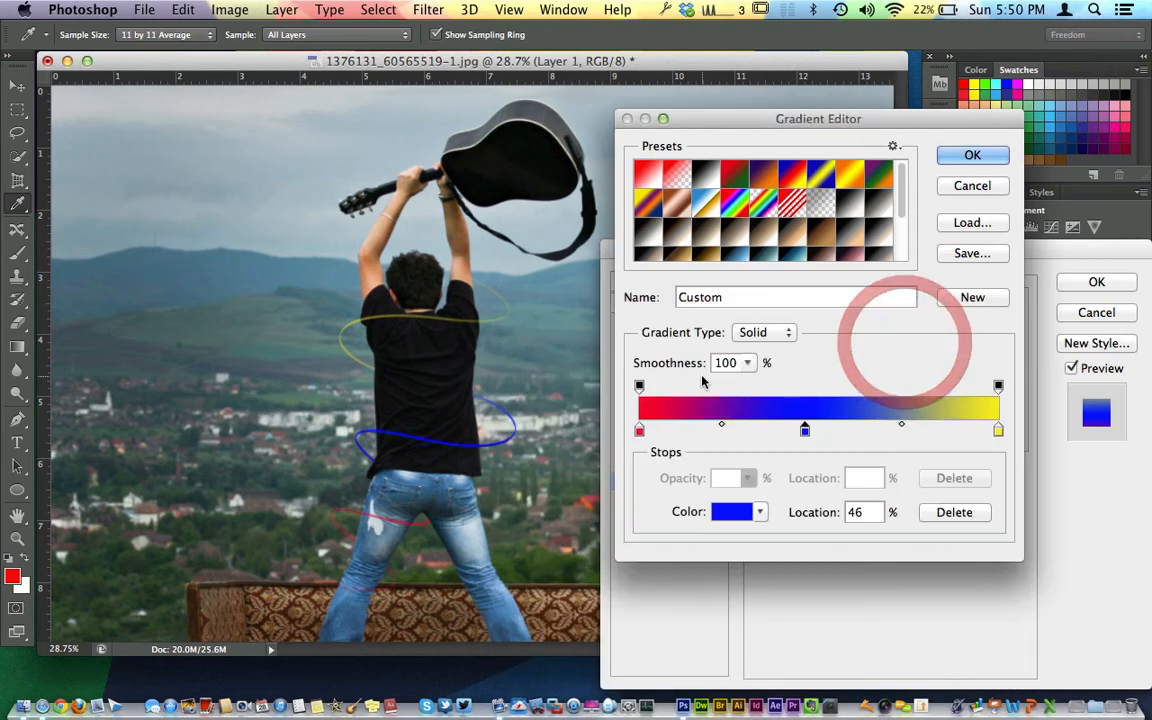
left_click(971, 156)
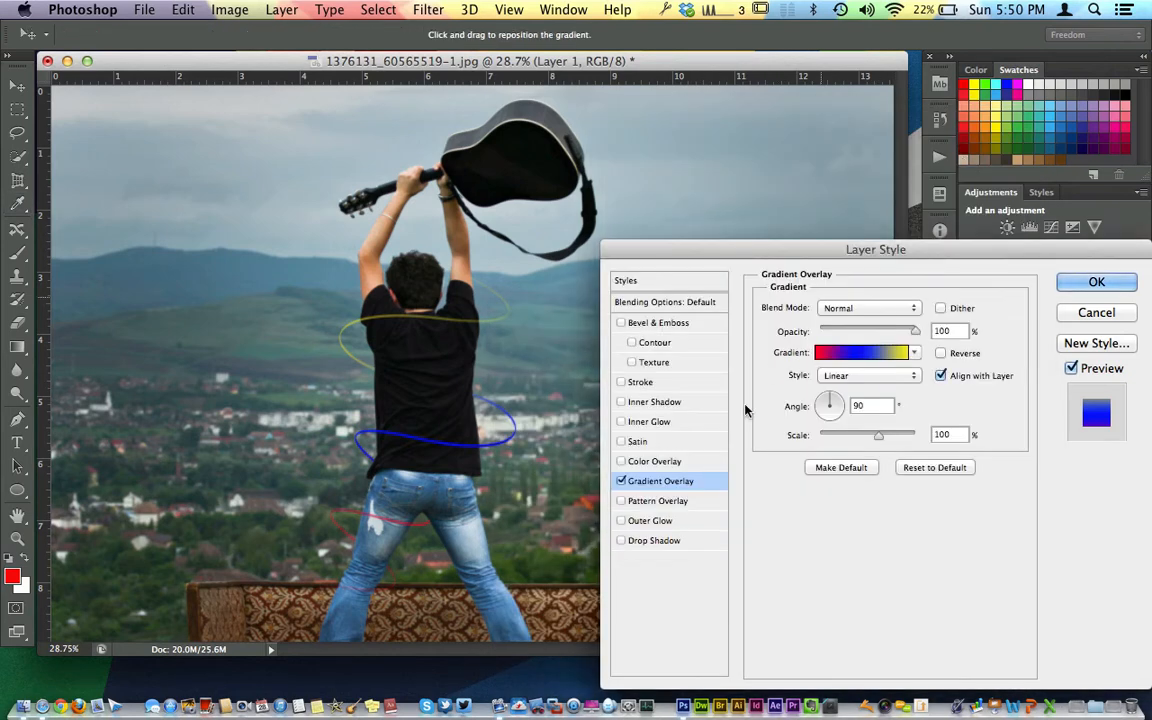
- Try a 1 px outside Stroke in near-white, fcfdfd, on the swirl layer and switch the Stroke effect off again
left_click(620, 382)
left_click(620, 382)
left_click(620, 382)
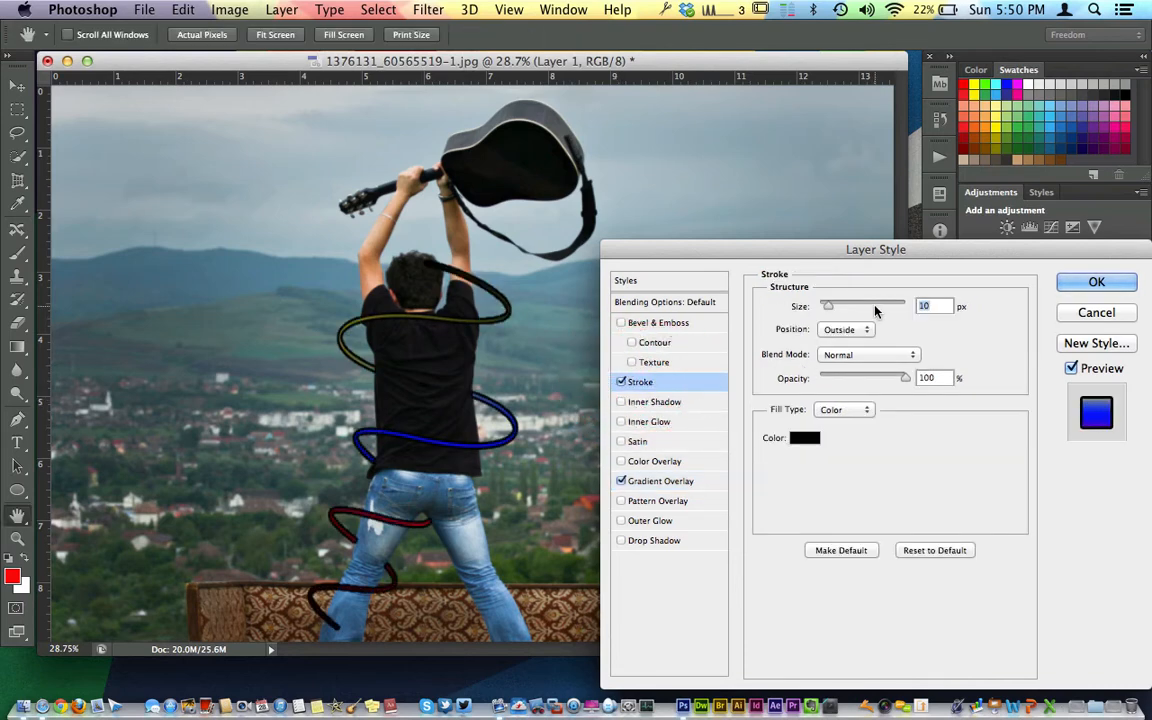
left_click_drag(828, 310, 800, 301)
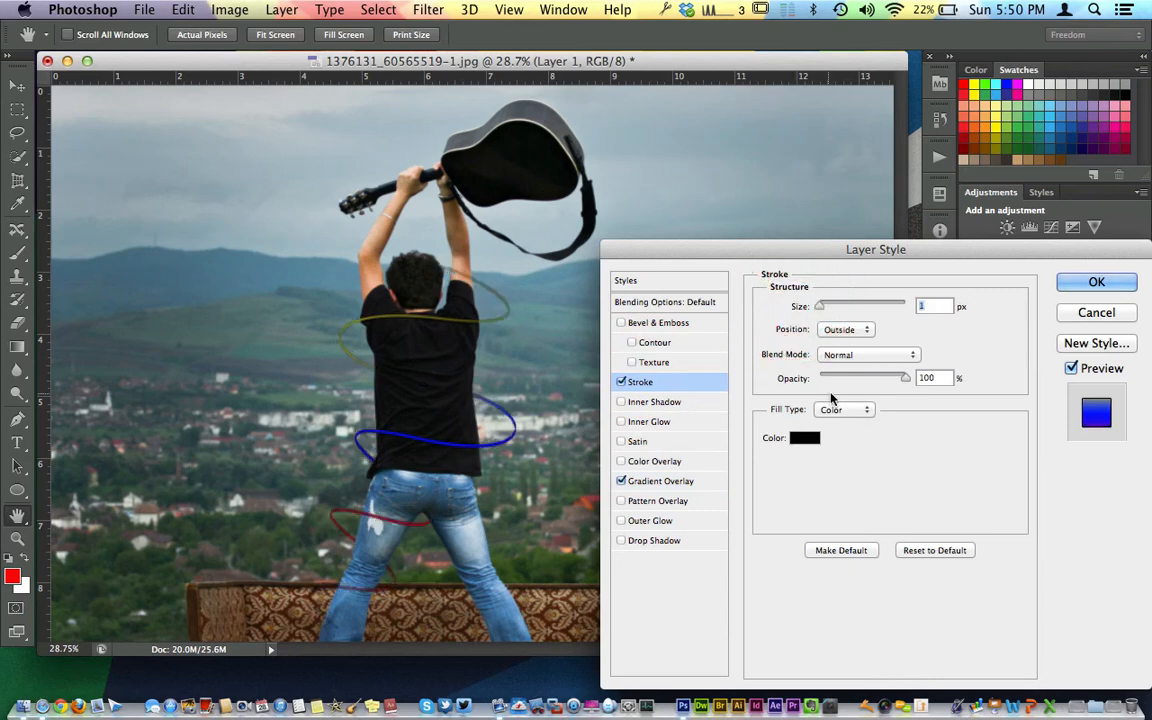
left_click(803, 439)
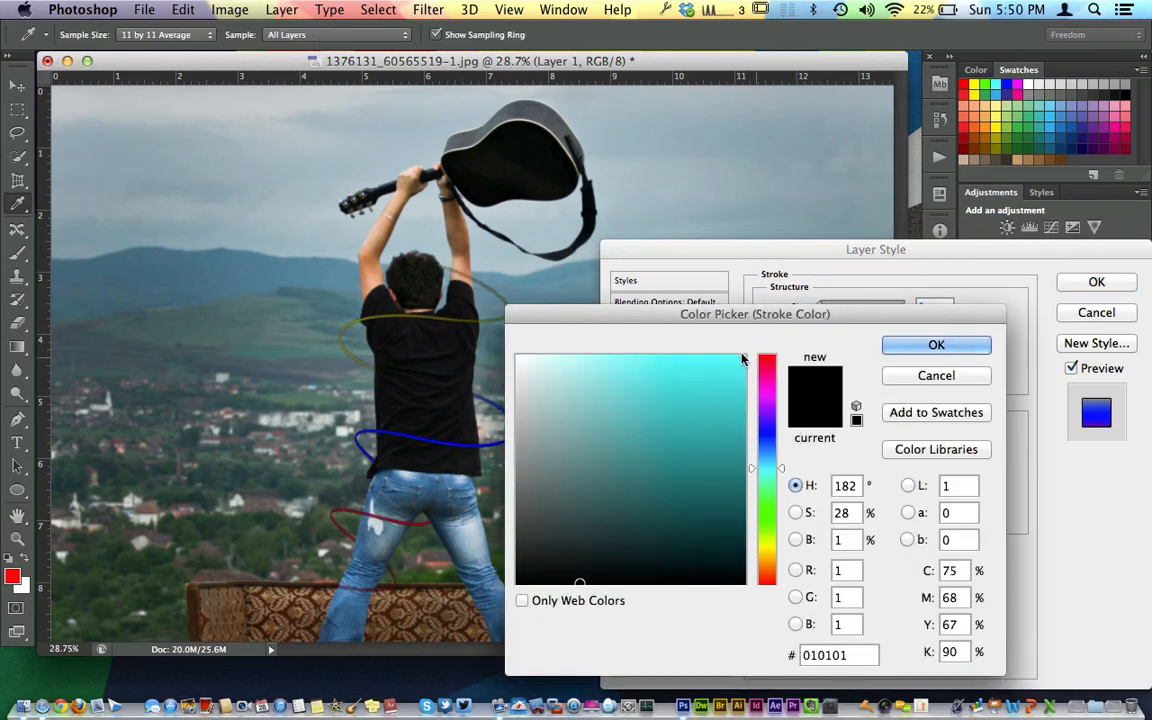
left_click(518, 361)
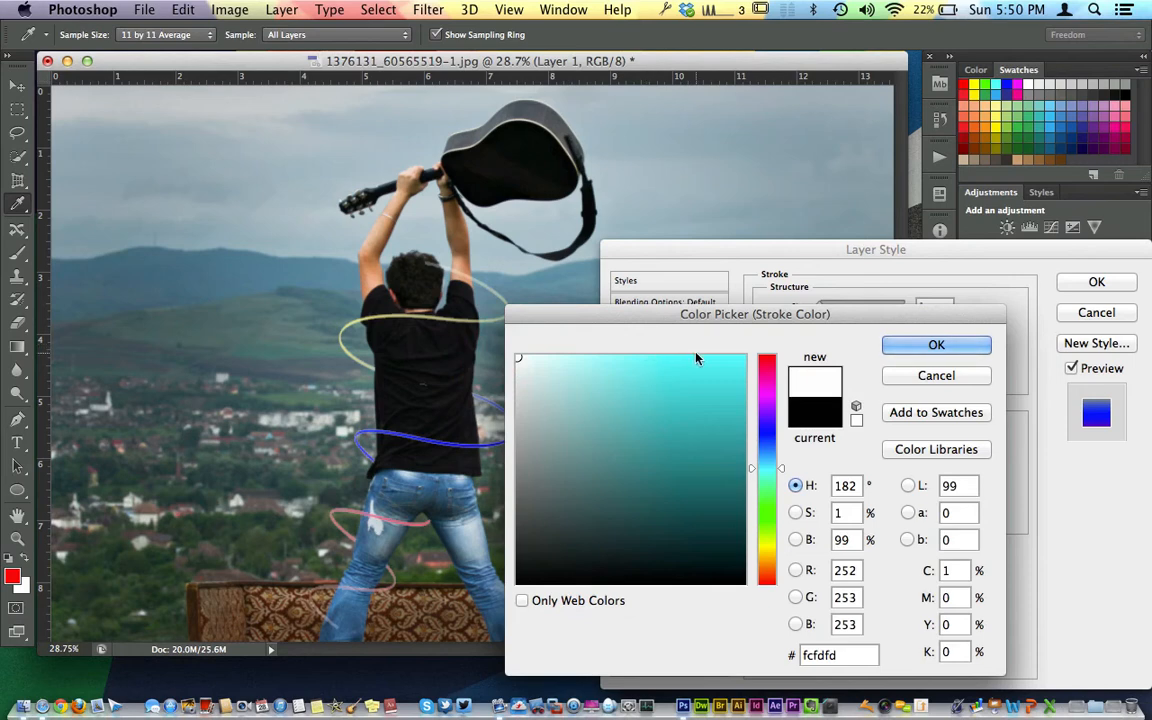
left_click(896, 348)
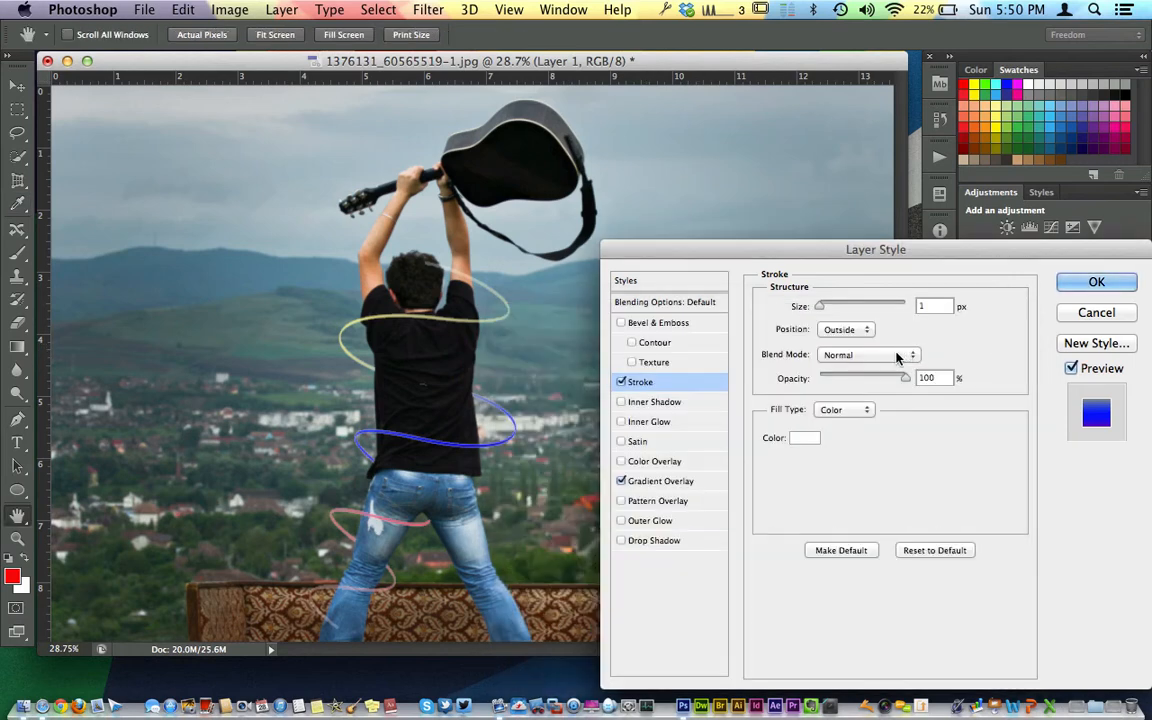
left_click(621, 382)
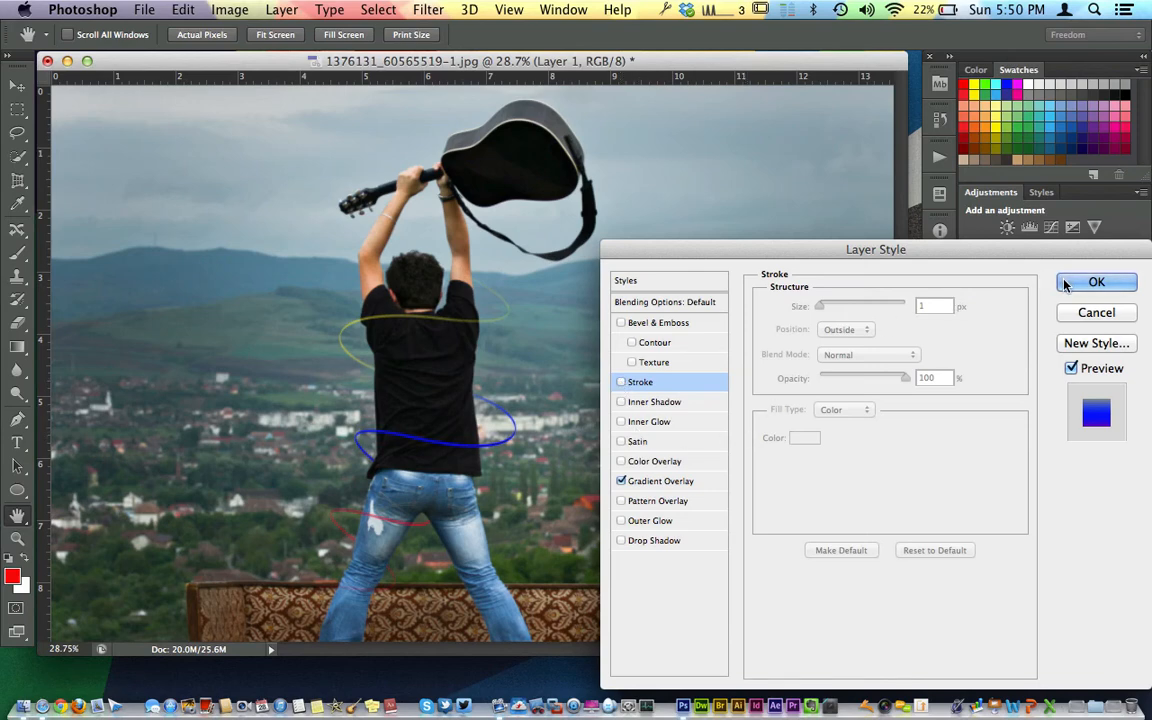
- Apply the layer style to Layer 1 with only the Gradient Overlay enabled, and switch to the Move tool
left_click(1096, 283)
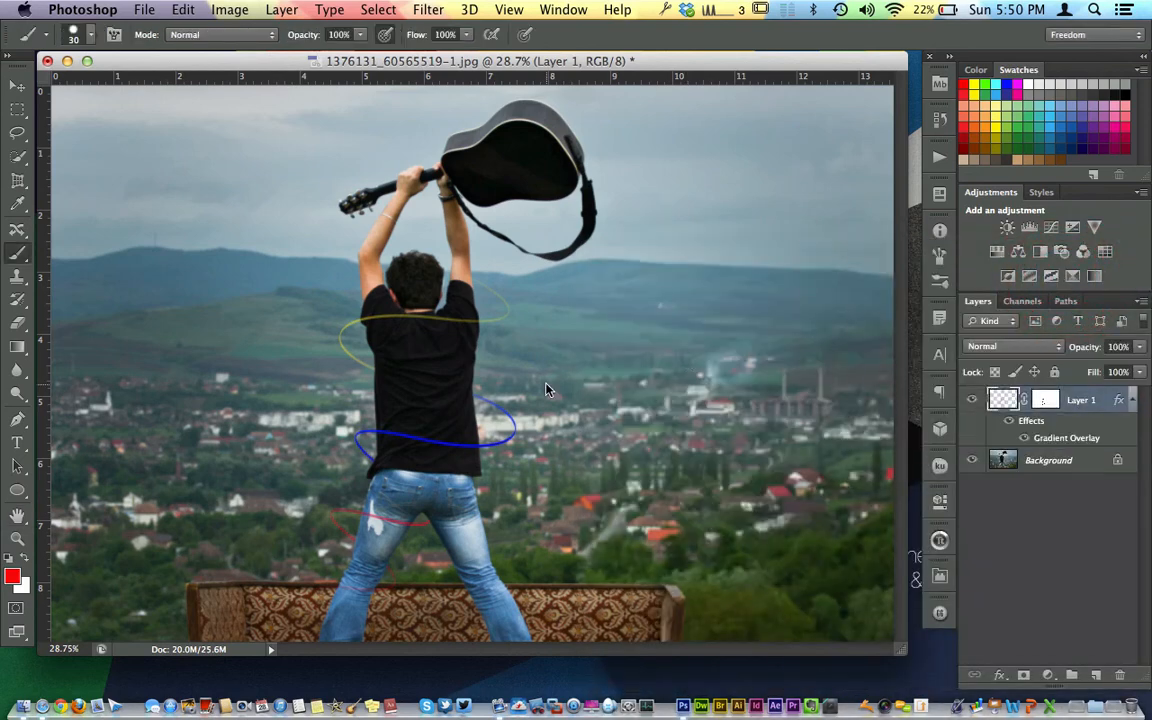
key("v")
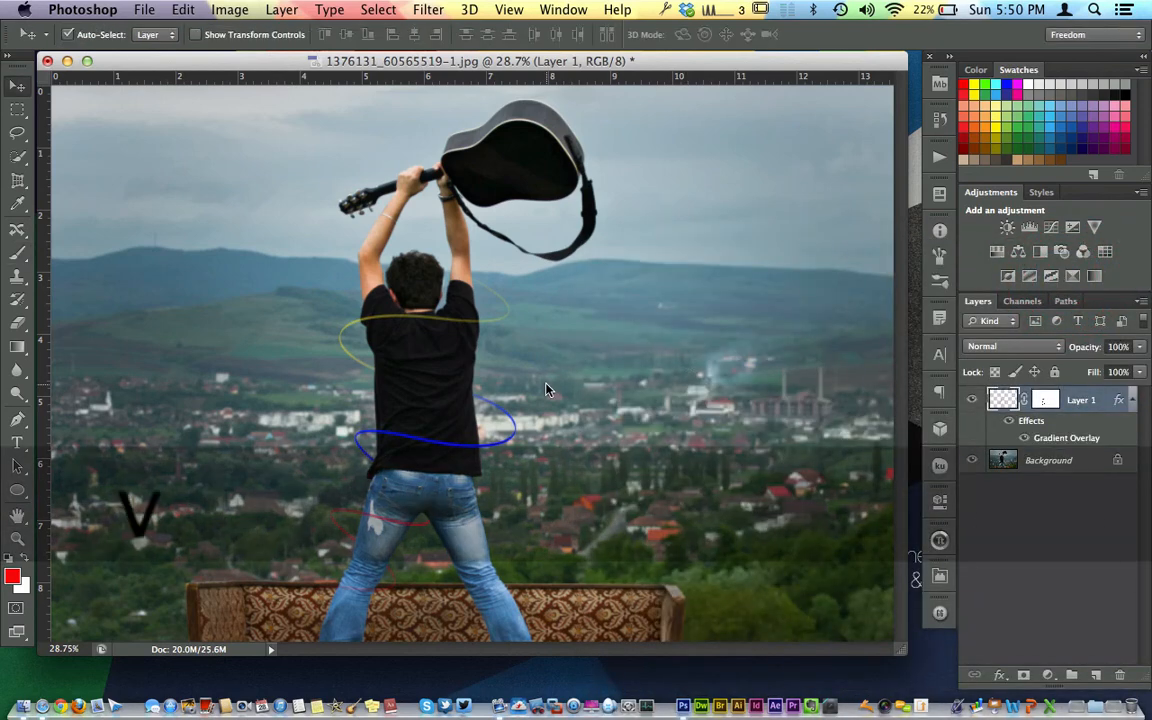